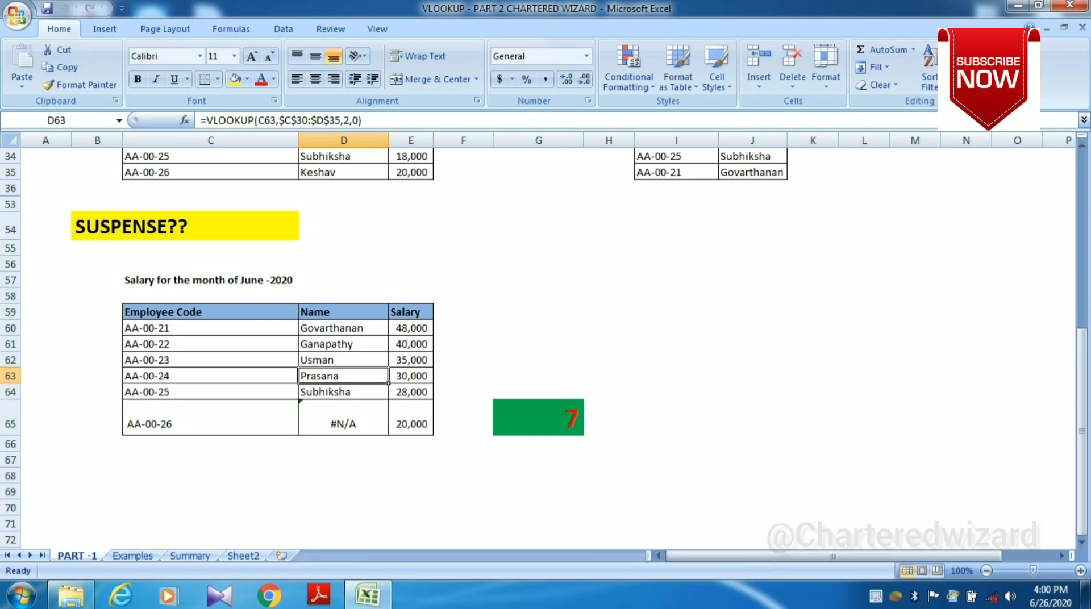
Step: Remove the leading space from the employee code in C65 and check the VLOOKUP name beside it in D65
{"action": "key", "text": "Down"}
{"action": "key", "text": "Down"}
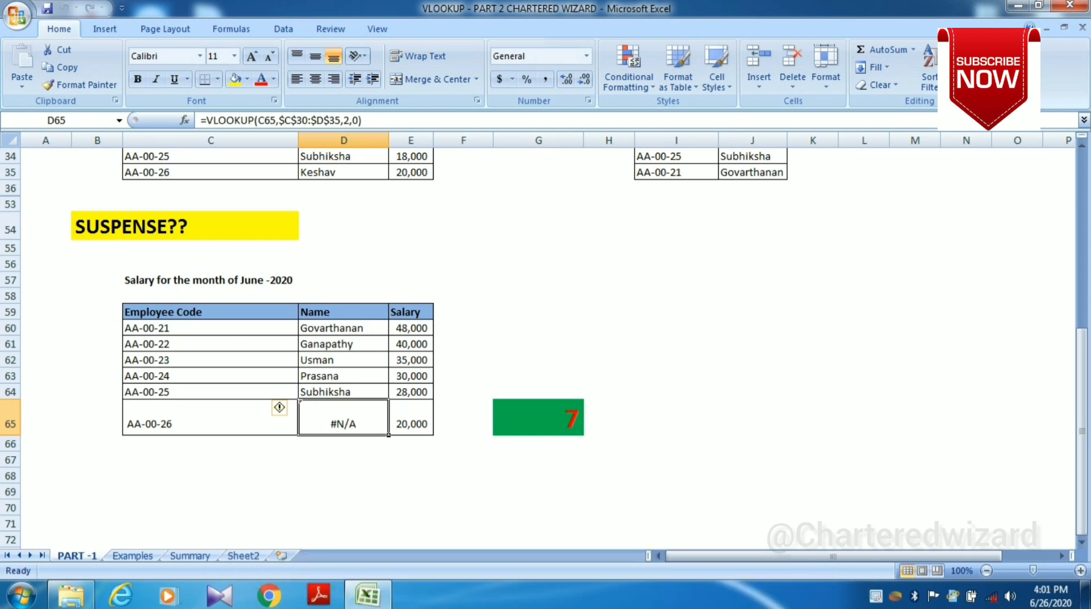
{"action": "key", "text": "Left"}
{"action": "key", "text": "F2"}
{"action": "key", "text": "Left"}
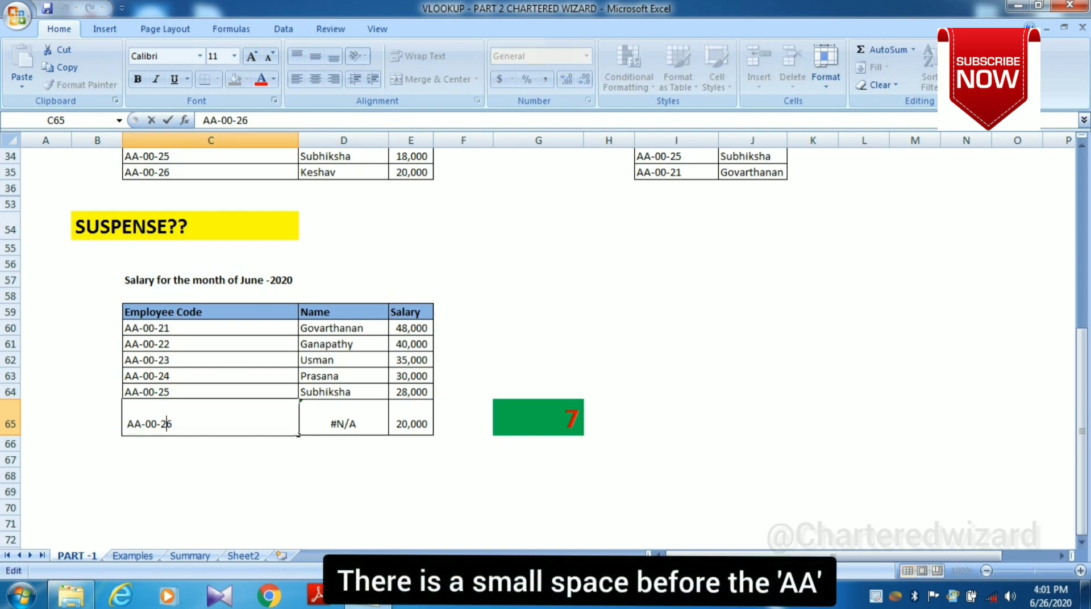
{"action": "key", "text": "Left"}
{"action": "key", "text": "Left"}
{"action": "key", "text": "Left"}
{"action": "key", "text": "Left"}
{"action": "key", "text": "Left"}
{"action": "key", "text": "Left"}
{"action": "key", "text": "Left"}
{"action": "key", "text": "BackSpace"}
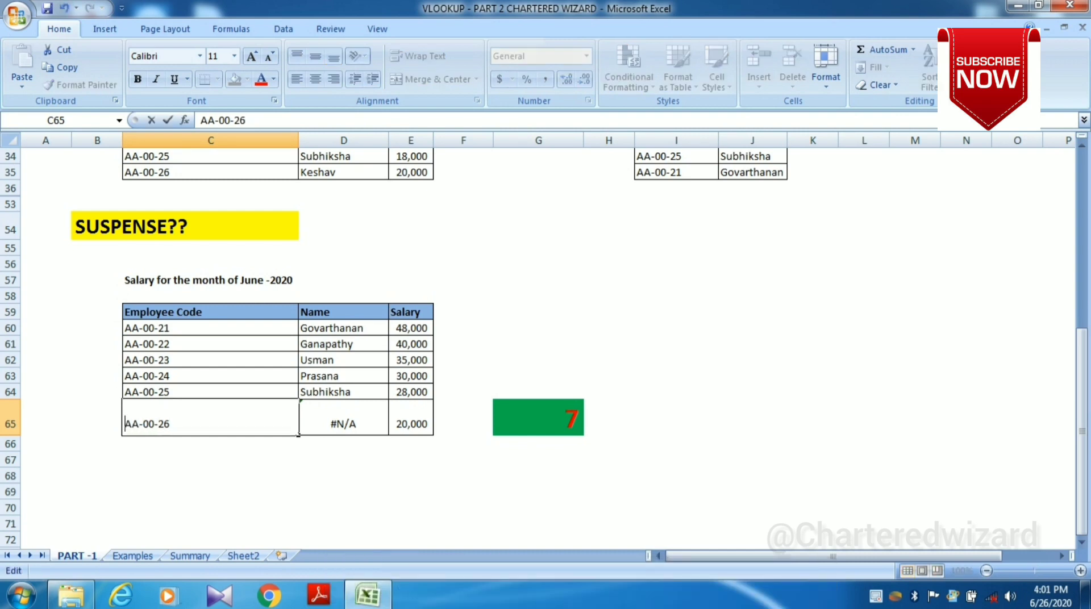
{"action": "key", "text": "Return"}
{"action": "key", "text": "Up"}
{"action": "key", "text": "Right"}
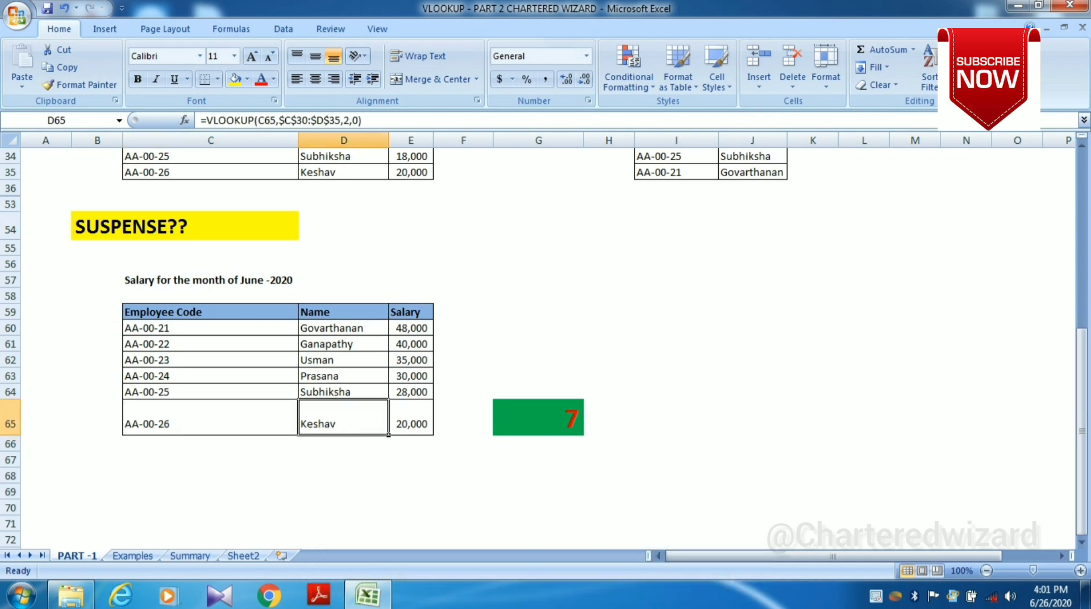
Step: Go to the rating cell G65 beside the June 2020 salary table
{"action": "key", "text": "Right"}
{"action": "key", "text": "Right"}
{"action": "key", "text": "Right"}
{"action": "key", "text": "Right"}
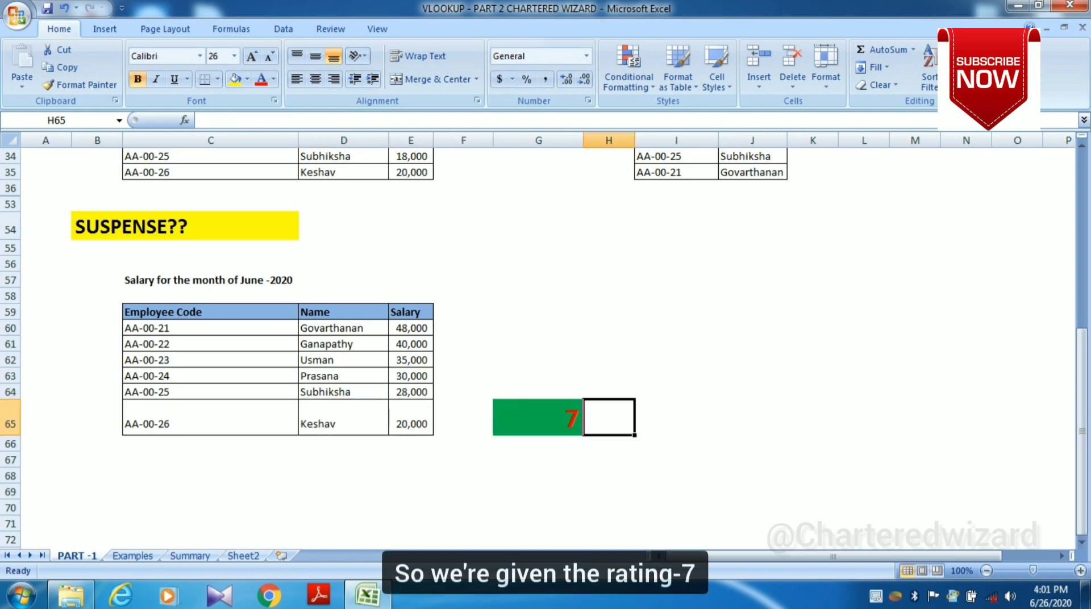
{"action": "key", "text": "Up"}
{"action": "key", "text": "Down"}
{"action": "key", "text": "Left"}
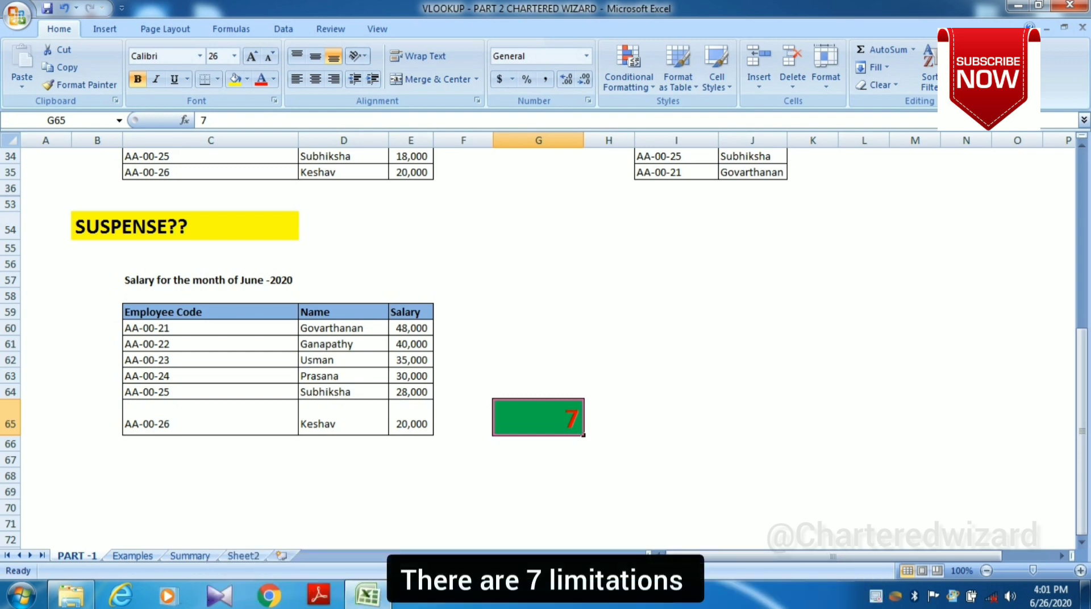
Step: Go up to the Freeze note in G31 beside the May 2020 salary table
{"action": "key", "text": "Up"}
{"action": "key", "text": "Up"}
{"action": "key", "text": "Up"}
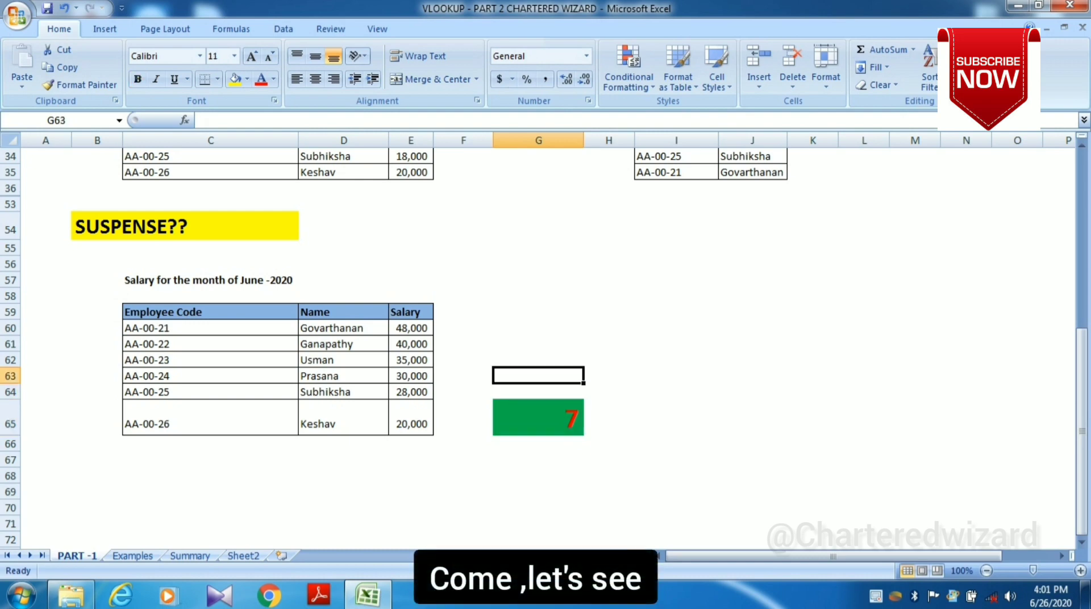
{"action": "key", "text": "Up"}
{"action": "key", "text": "Up"}
{"action": "key", "text": "Up"}
{"action": "key", "text": "Up"}
{"action": "key", "text": "Up"}
{"action": "key", "text": "Down"}
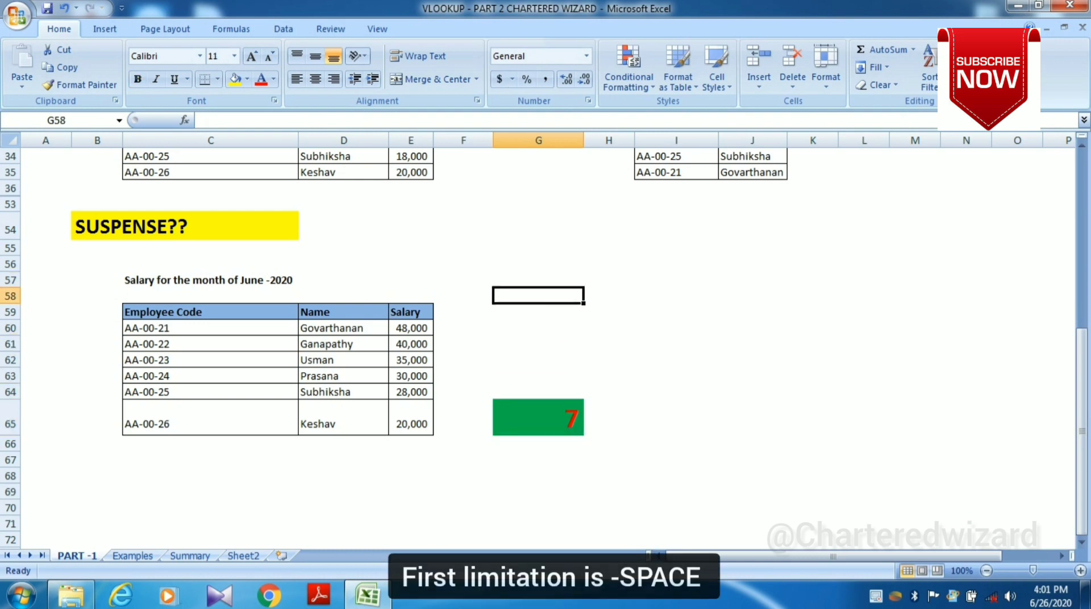
{"action": "key", "text": "Left"}
{"action": "key", "text": "Up"}
{"action": "key", "text": "Up"}
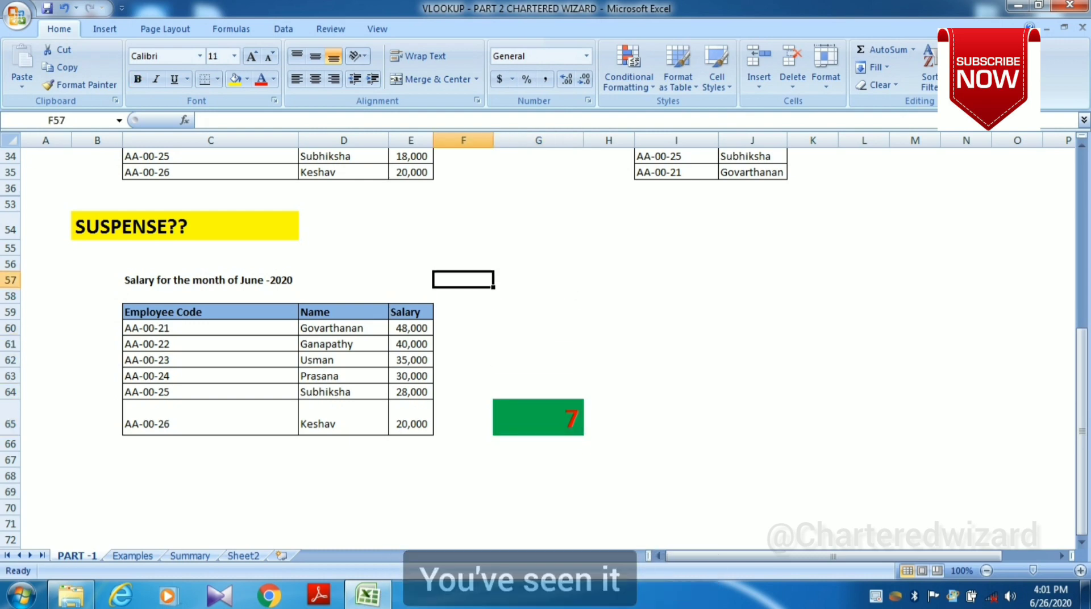
{"action": "key", "text": "Down"}
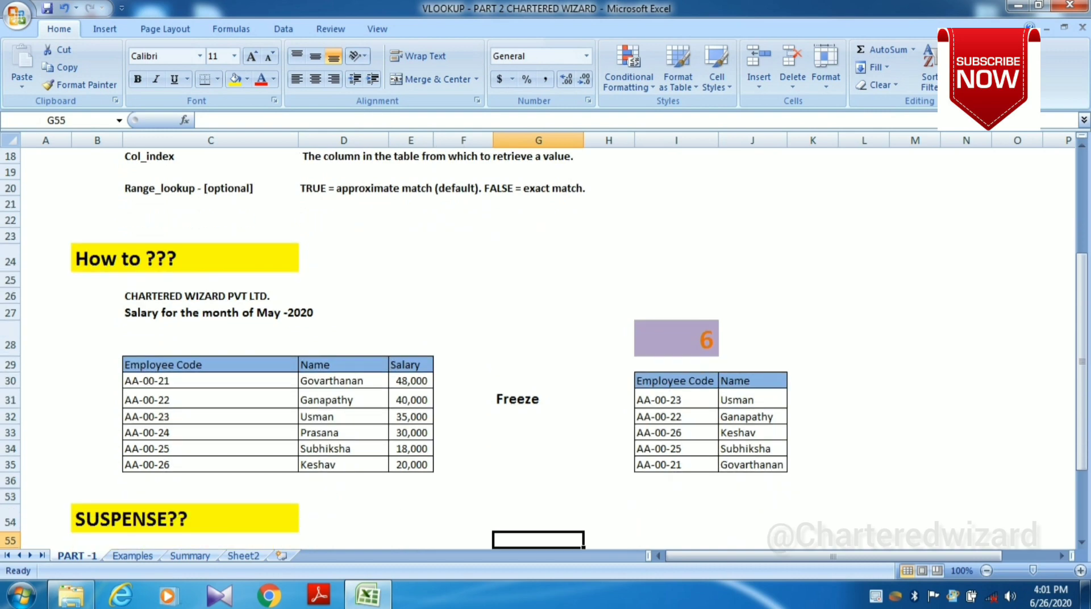
{"action": "key", "text": "Up"}
{"action": "key", "text": "Up"}
{"action": "key", "text": "Up"}
{"action": "key", "text": "Up"}
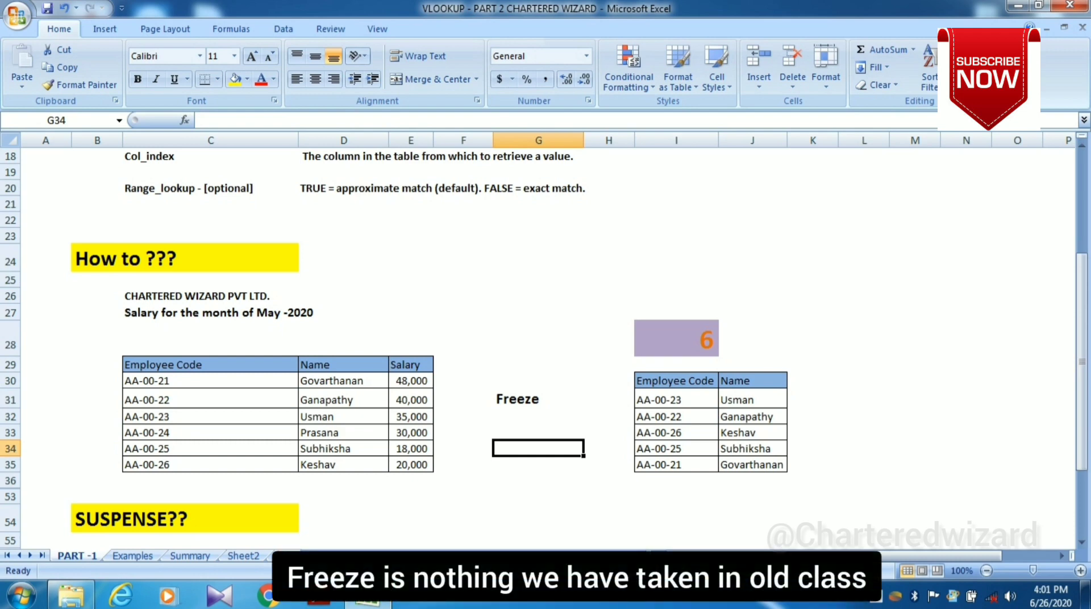
{"action": "key", "text": "Up"}
{"action": "key", "text": "Up"}
{"action": "key", "text": "Up"}
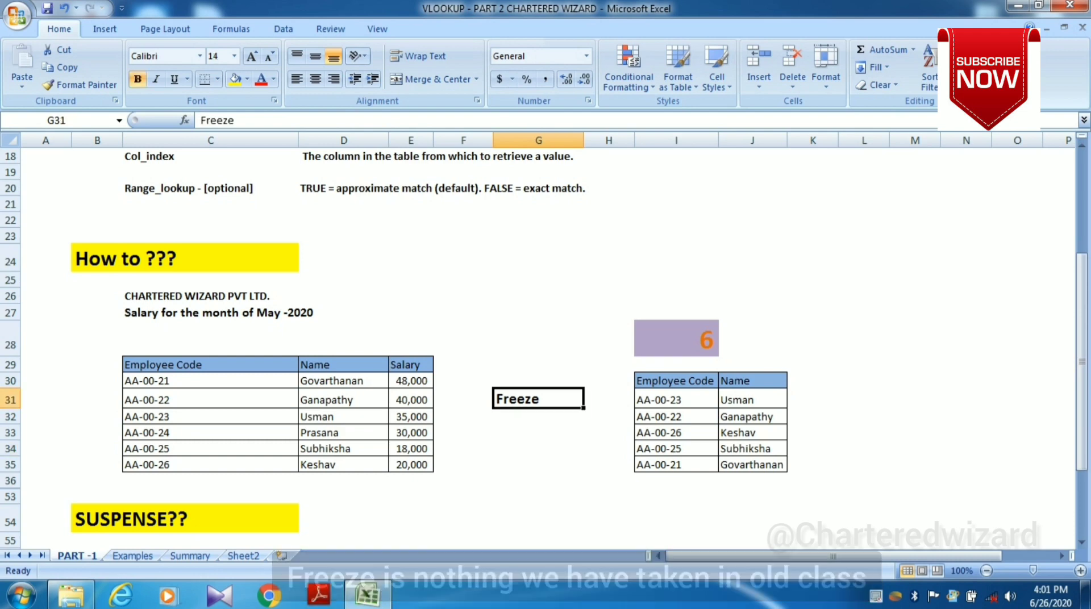
Step: Inspect the Table_array argument of the VLOOKUP in J31 and close the function arguments
{"action": "left_click", "coordinate": [753, 400]}
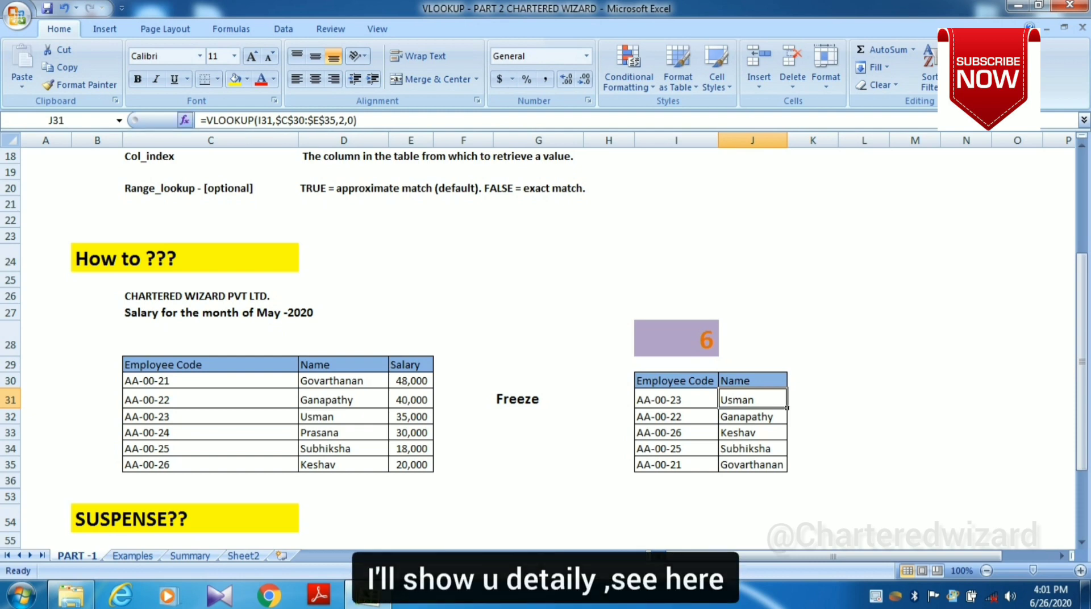
{"action": "left_click", "coordinate": [184, 120]}
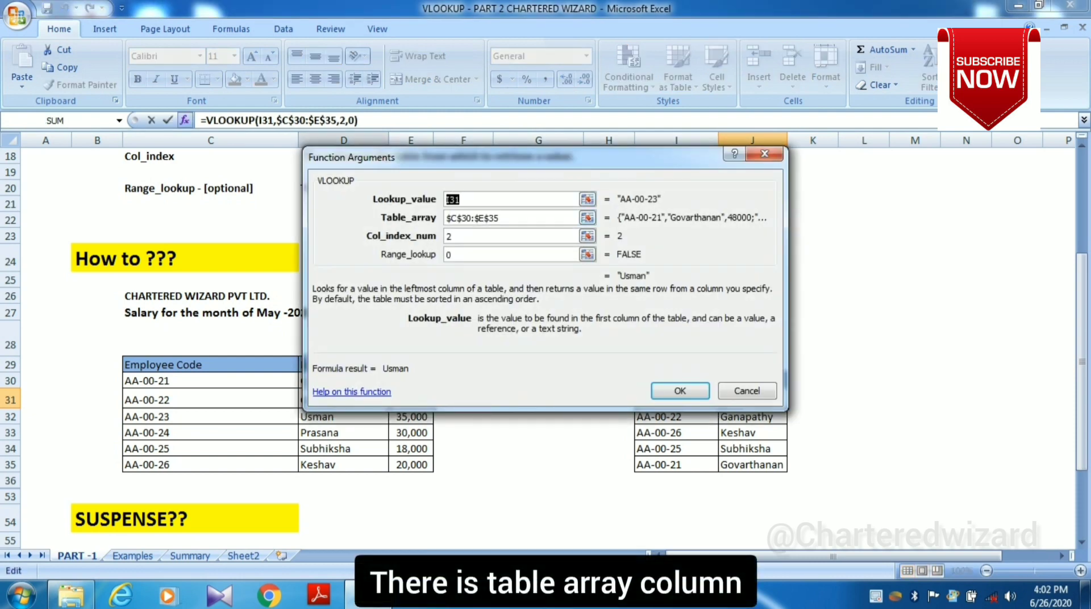
{"action": "left_click", "coordinate": [503, 218]}
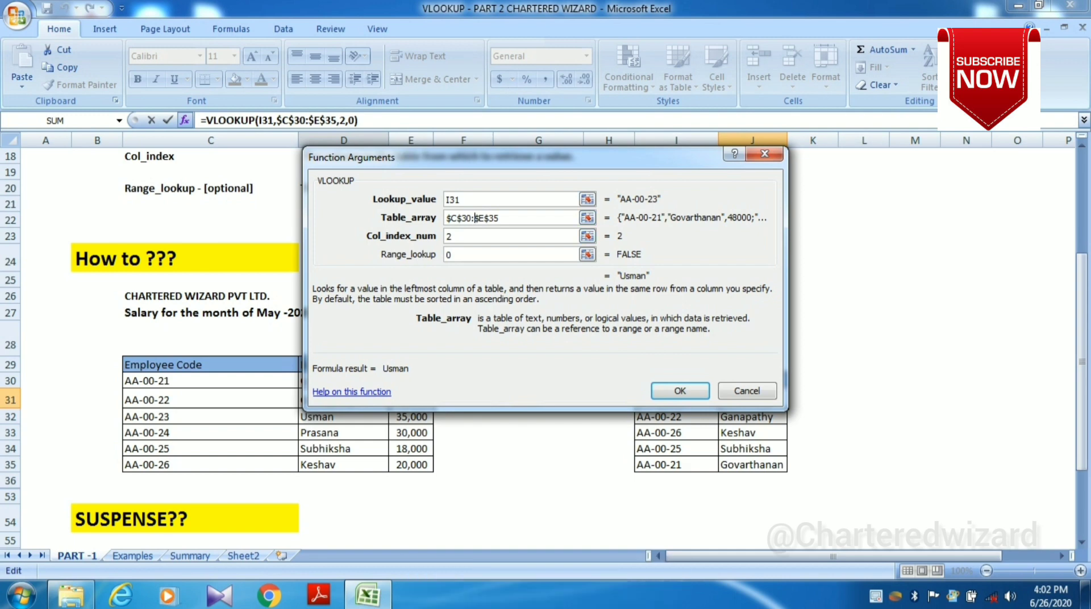
{"action": "left_click", "coordinate": [764, 154]}
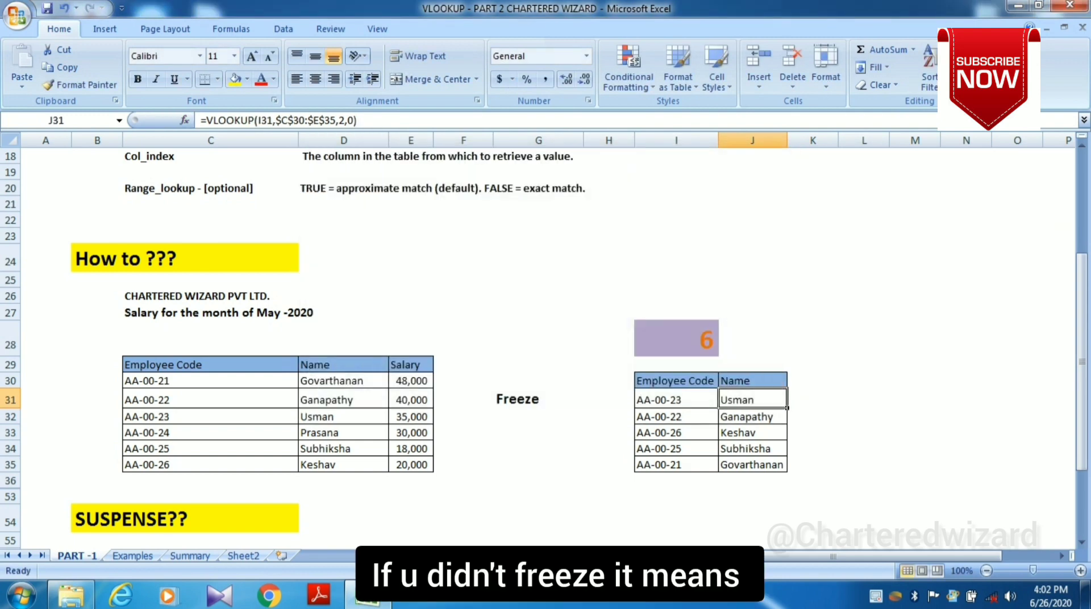
{"action": "left_click", "coordinate": [463, 399]}
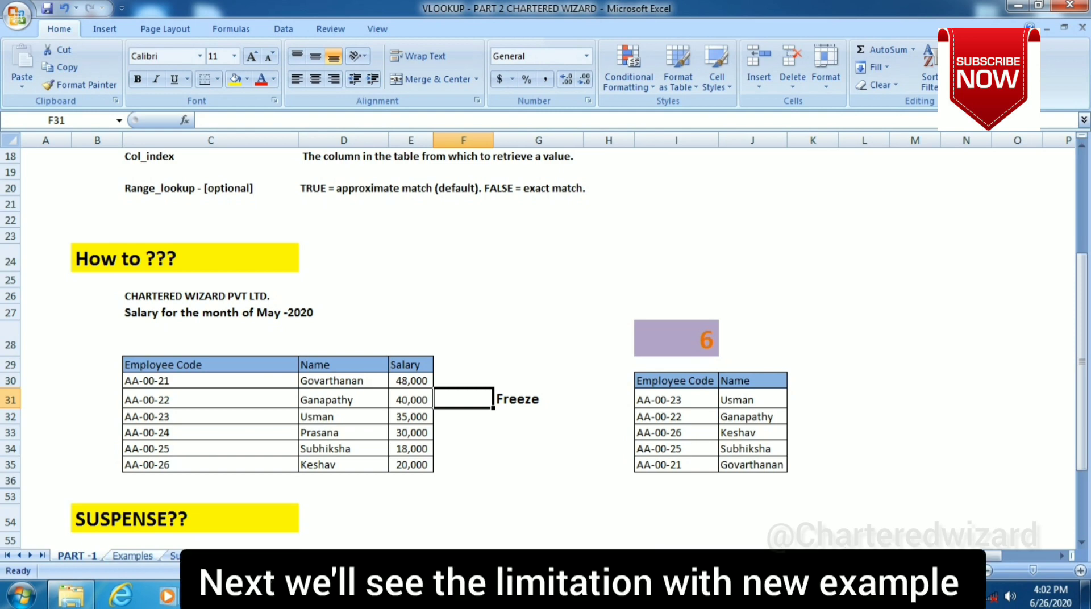
Step: Open the Examples sheet and examine the Salary and Name columns of the July 2020 table
{"action": "left_click", "coordinate": [132, 556]}
{"action": "left_click", "coordinate": [386, 445]}
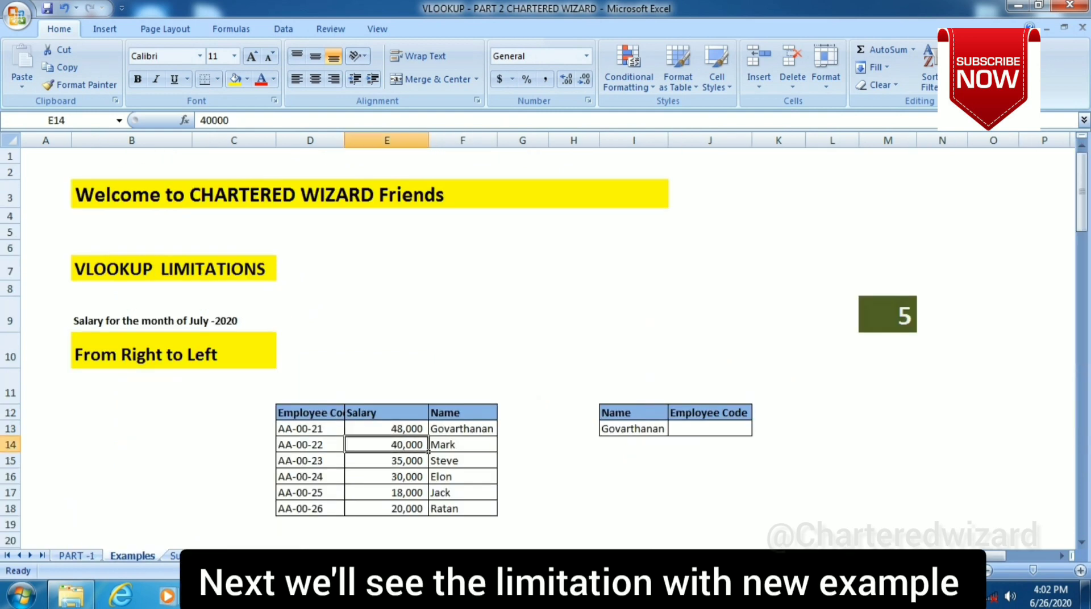
{"action": "left_click", "coordinate": [386, 429]}
{"action": "left_click", "coordinate": [463, 429]}
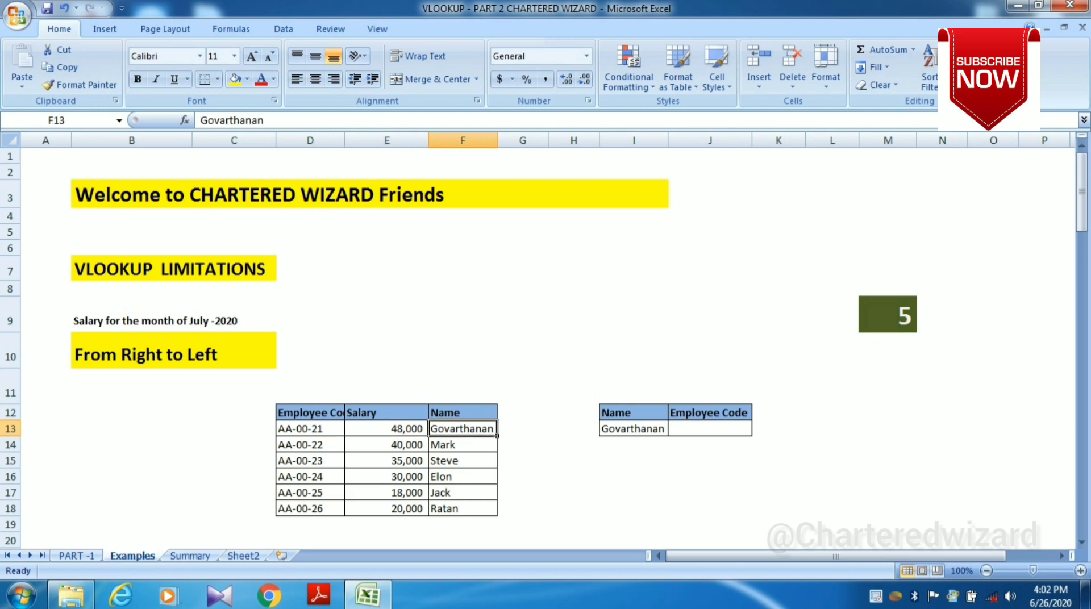
{"action": "left_click", "coordinate": [387, 429]}
{"action": "left_click", "coordinate": [386, 413]}
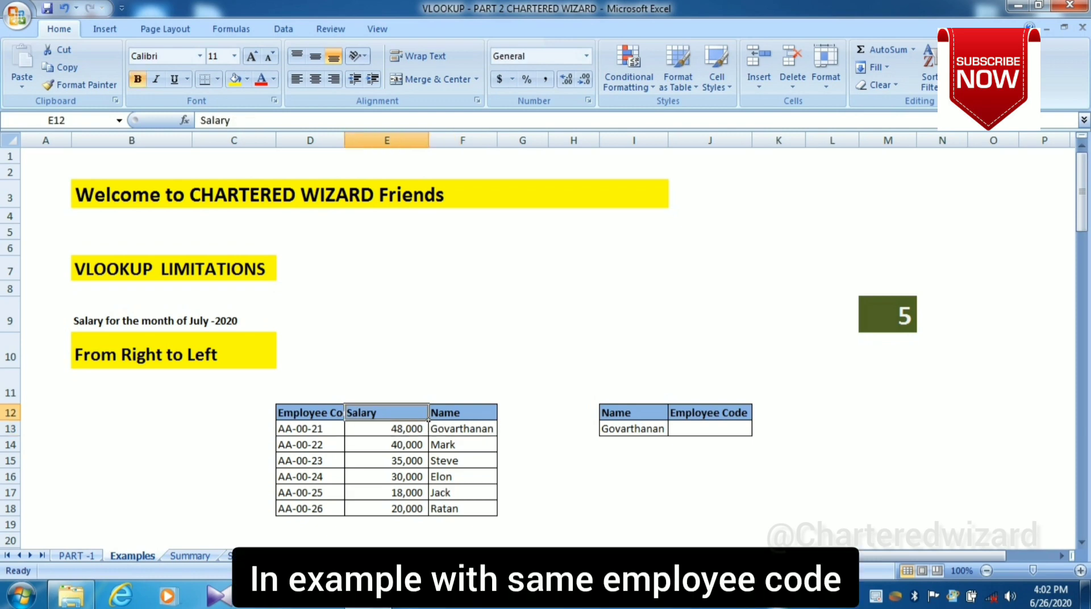
{"action": "left_click", "coordinate": [462, 414]}
{"action": "left_click", "coordinate": [463, 429]}
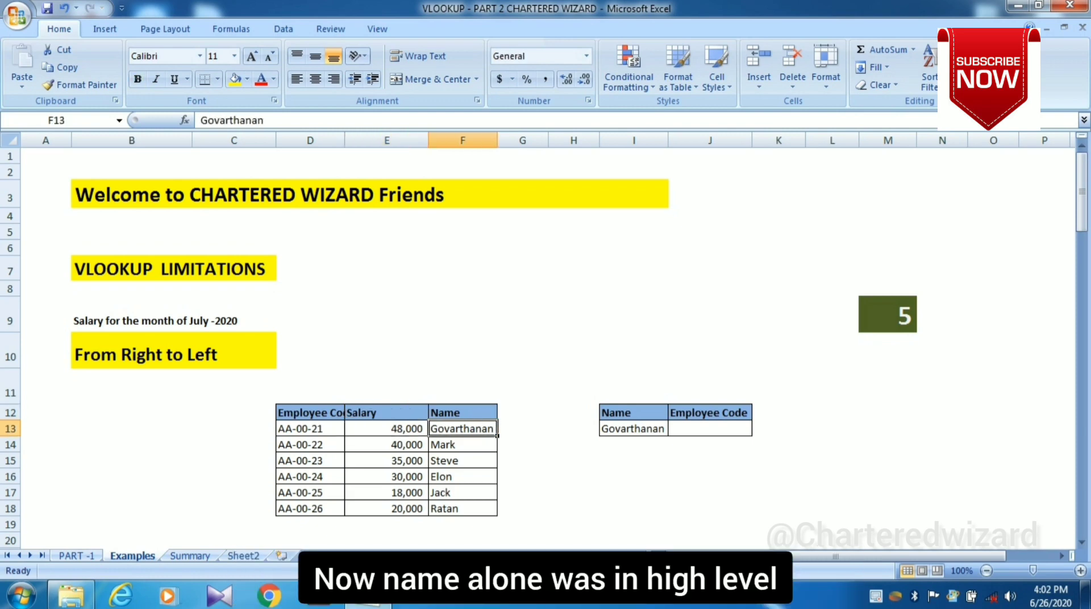
{"action": "left_click", "coordinate": [463, 445]}
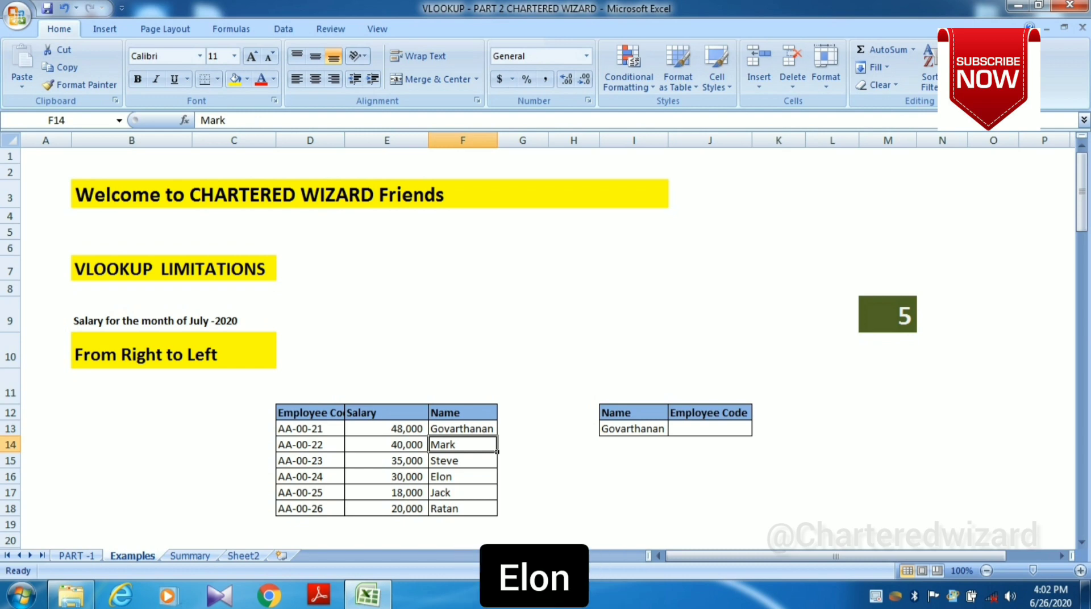
{"action": "left_click", "coordinate": [463, 461]}
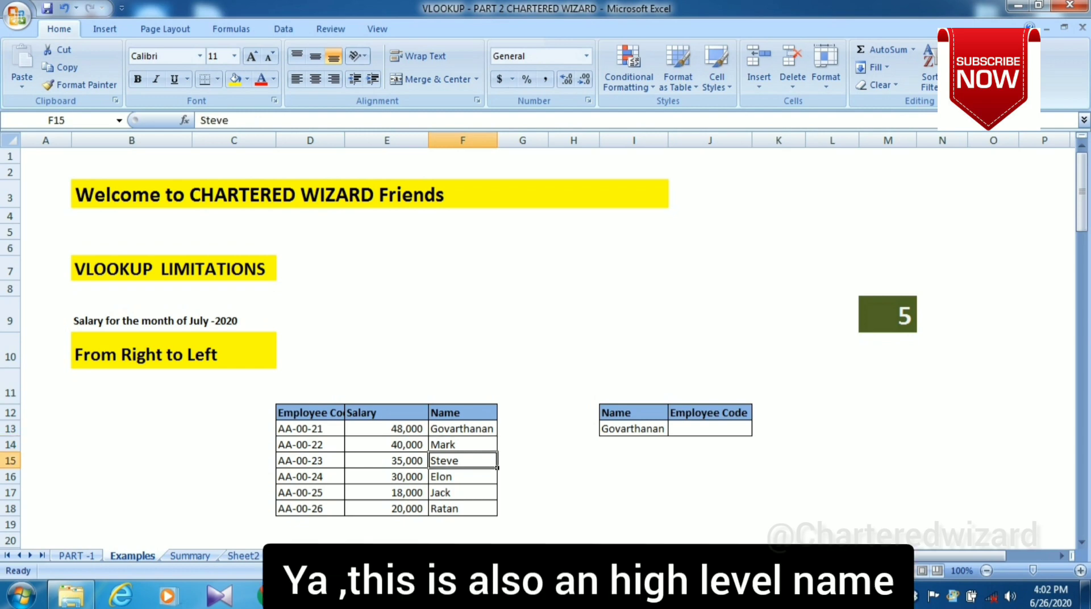
Step: Start a VLOOKUP formula in J13 under Employee Code, with the name in I13 as the lookup value
{"action": "key", "text": "Right"}
{"action": "key", "text": "Up"}
{"action": "key", "text": "Right"}
{"action": "key", "text": "Right"}
{"action": "key", "text": "Up"}
{"action": "key", "text": "Right"}
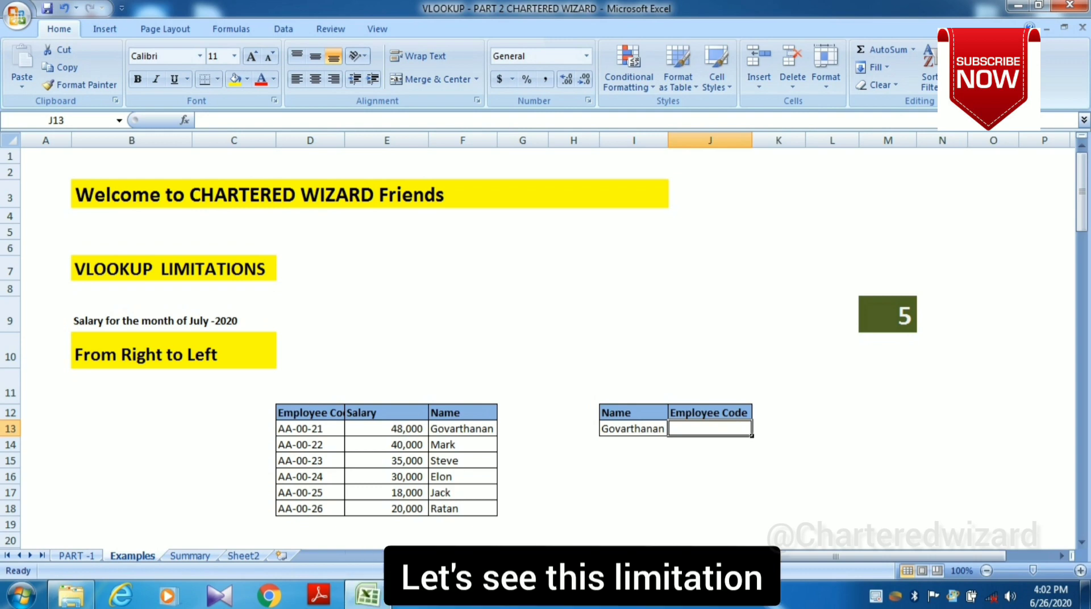
{"action": "type", "text": "="}
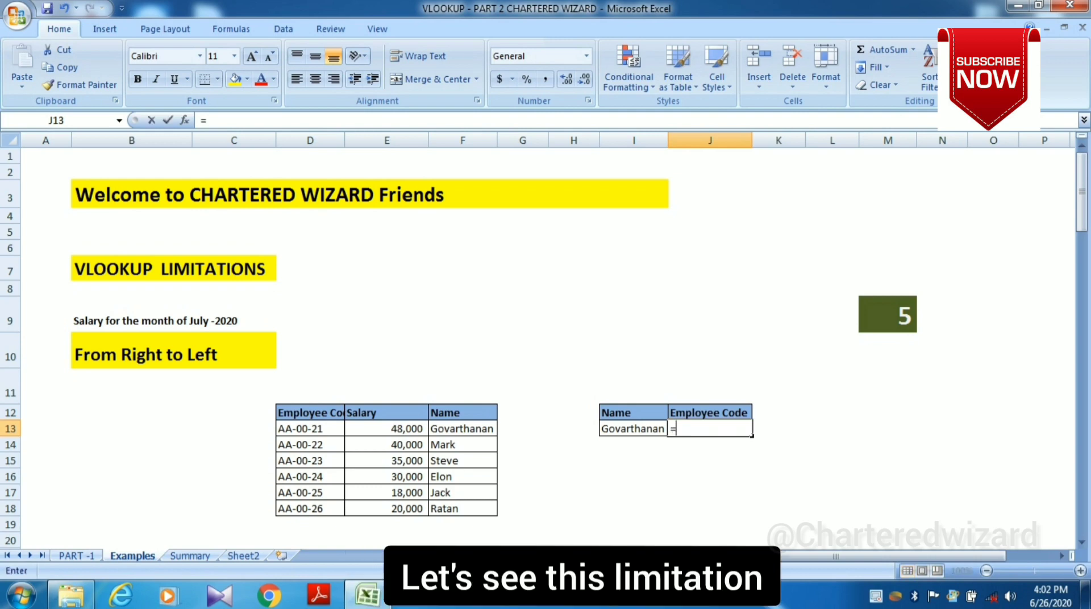
{"action": "type", "text": "VLOOKUP("}
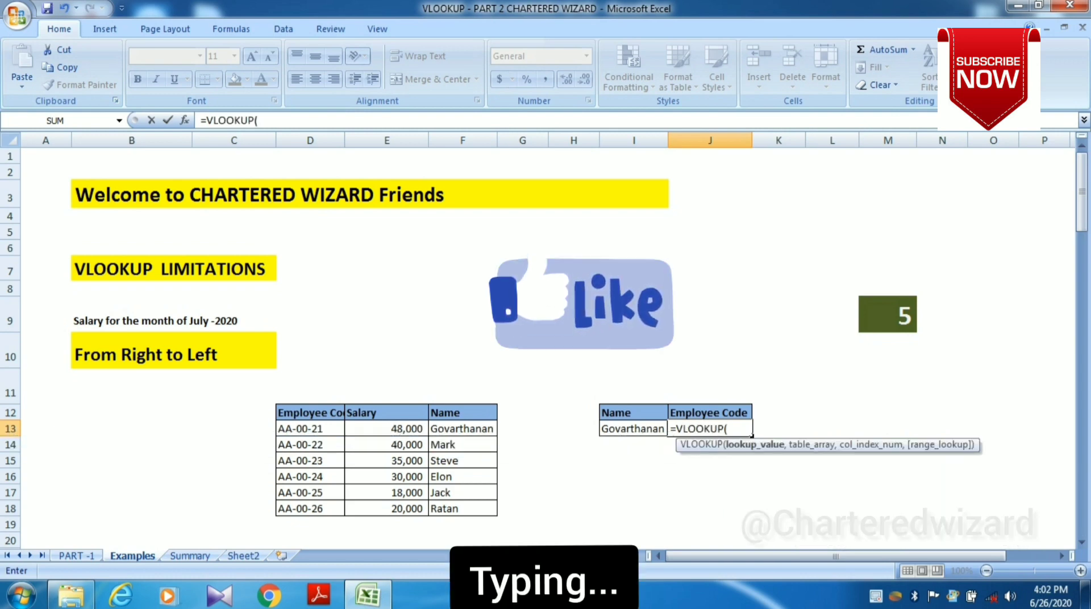
{"action": "key", "text": "Left"}
{"action": "key", "text": "Left"}
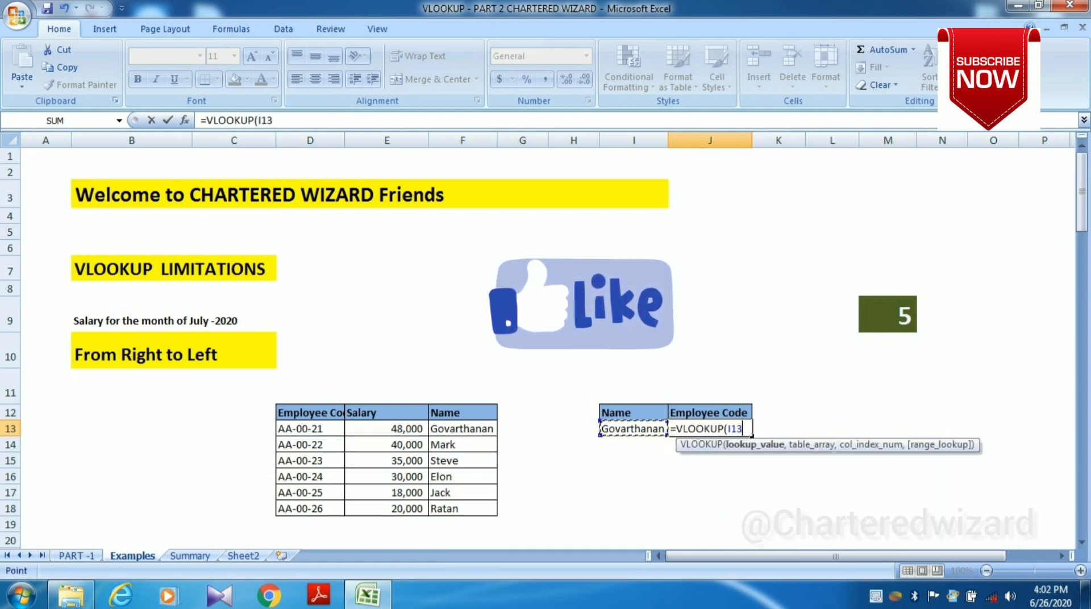
{"action": "key", "text": "Right"}
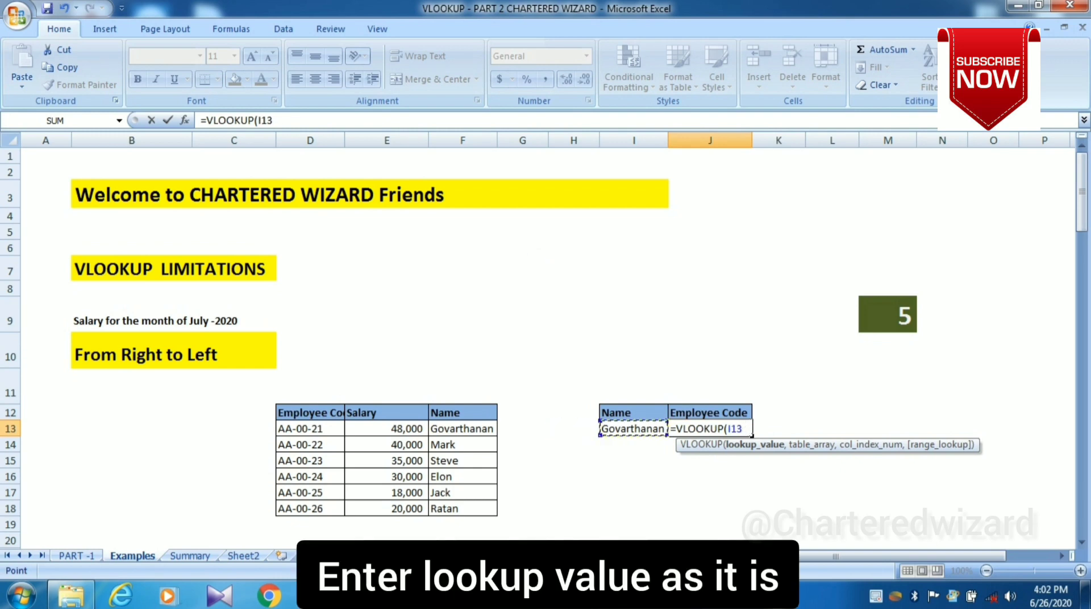
{"action": "type", "text": ","}
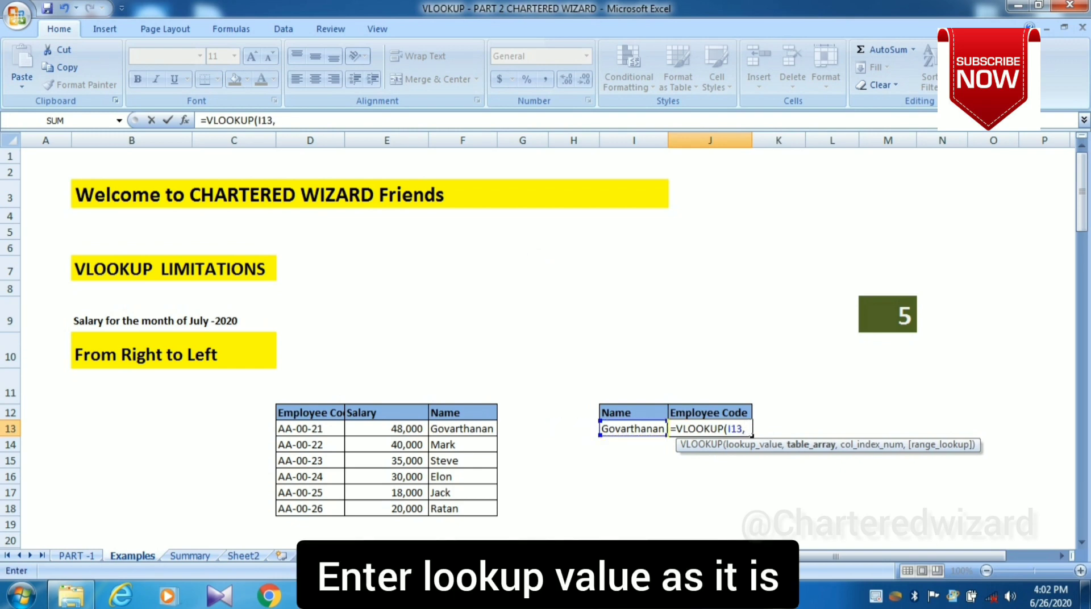
Step: Complete the J13 VLOOKUP with the frozen table array $D$12:$F$18, column index 3 and range lookup 0
{"action": "left_click_drag", "start_coordinate": [465, 414], "coordinate": [282, 514]}
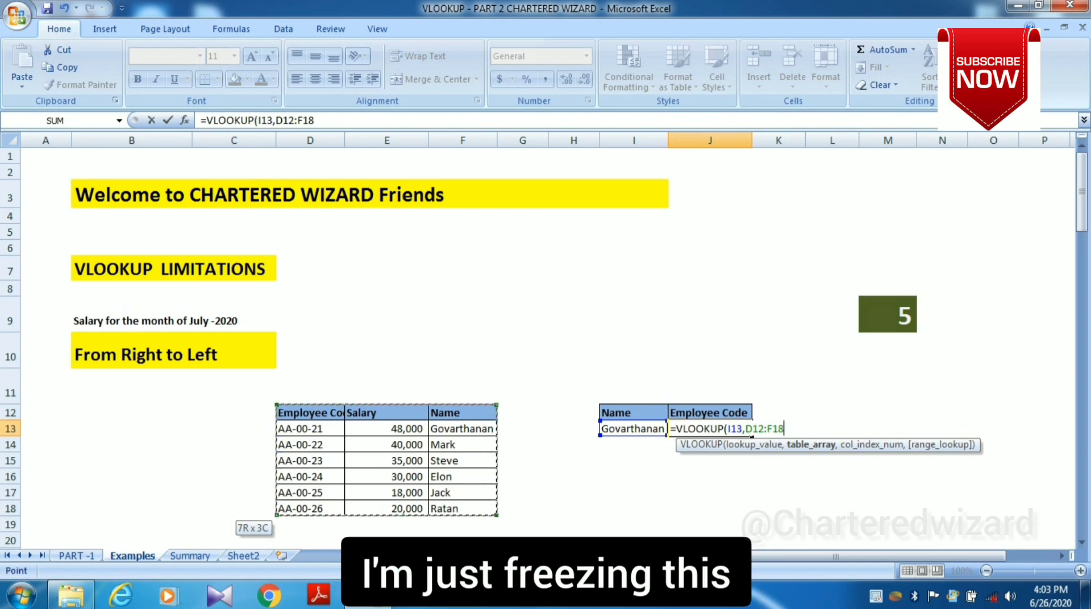
{"action": "key", "text": "F4"}
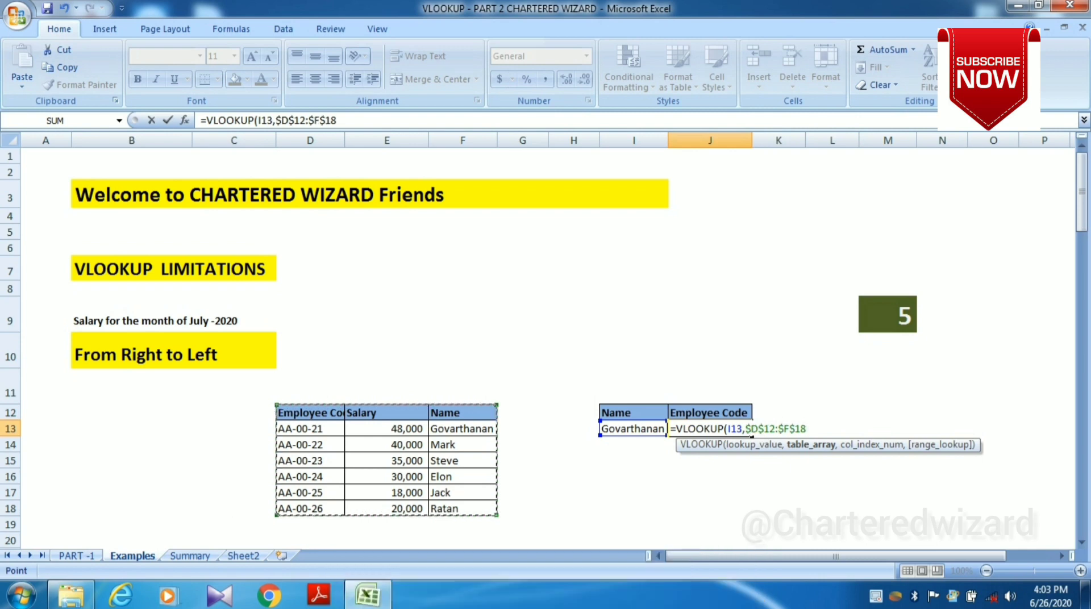
{"action": "type", "text": ","}
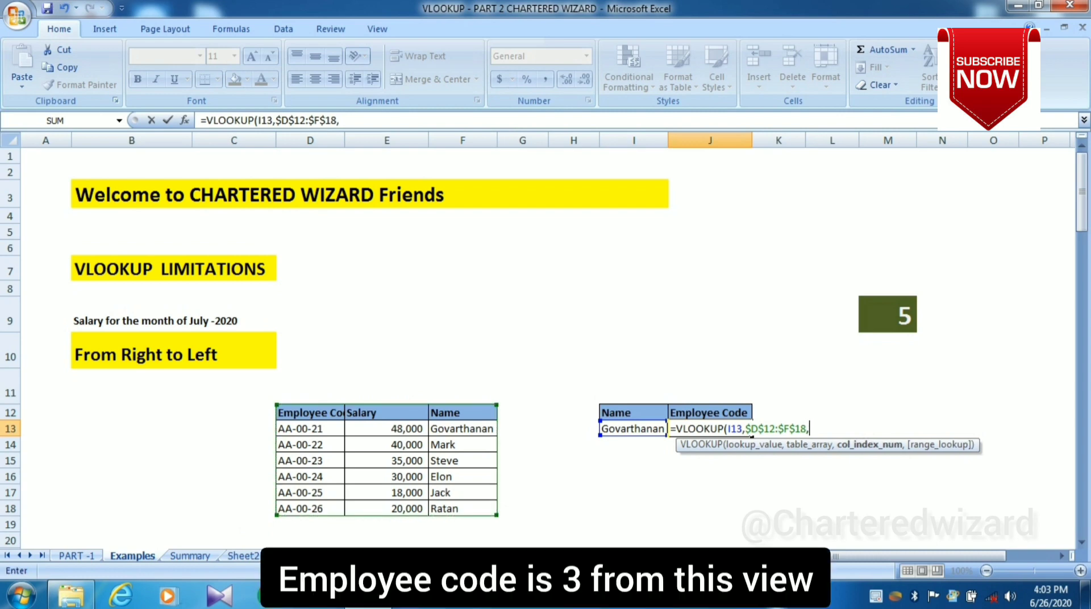
{"action": "type", "text": "3,"}
{"action": "type", "text": "0)"}
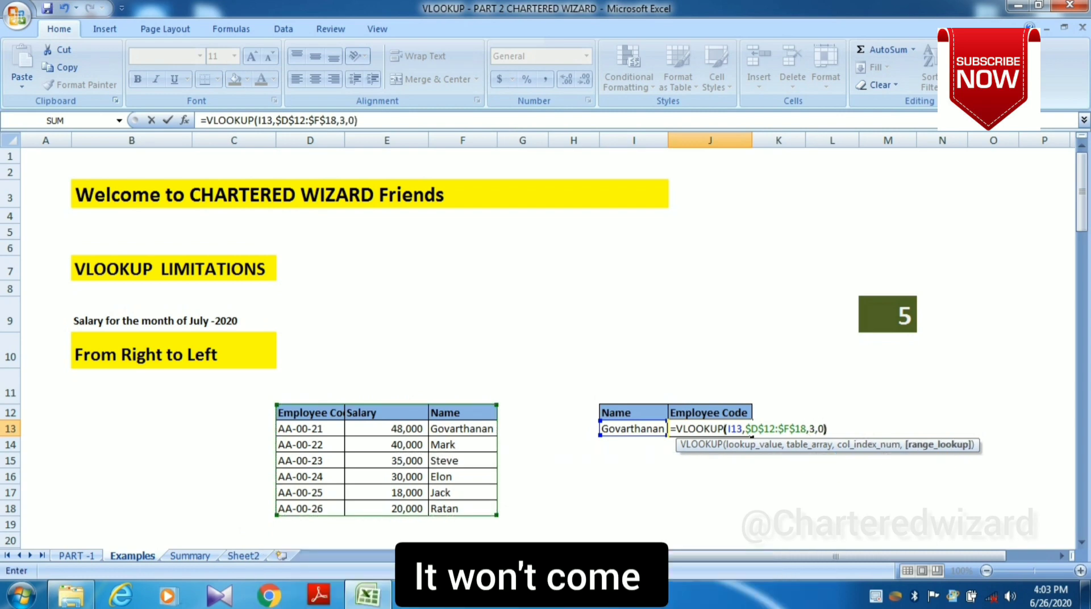
{"action": "key", "text": "Return"}
{"action": "key", "text": "Up"}
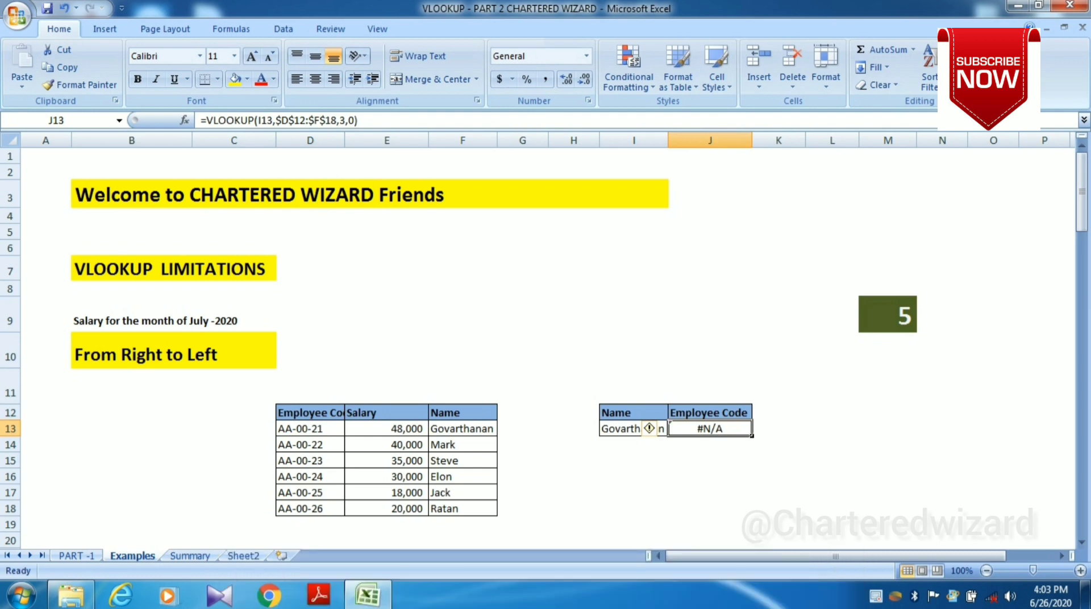
Step: Go to the "Lookup value (column) i.e Common should be always First" section and examine the common name in I30 and D30
{"action": "left_click", "coordinate": [193, 355]}
{"action": "left_click", "coordinate": [574, 492]}
{"action": "key", "text": "Down"}
{"action": "key", "text": "Down"}
{"action": "key", "text": "Down"}
{"action": "key", "text": "Down"}
{"action": "key", "text": "Down"}
{"action": "key", "text": "Down"}
{"action": "key", "text": "Down"}
{"action": "key", "text": "Down"}
{"action": "key", "text": "Down"}
{"action": "key", "text": "Down"}
{"action": "key", "text": "Down"}
{"action": "key", "text": "Down"}
{"action": "key", "text": "Down"}
{"action": "key", "text": "Down"}
{"action": "key", "text": "Down"}
{"action": "key", "text": "Down"}
{"action": "key", "text": "Down"}
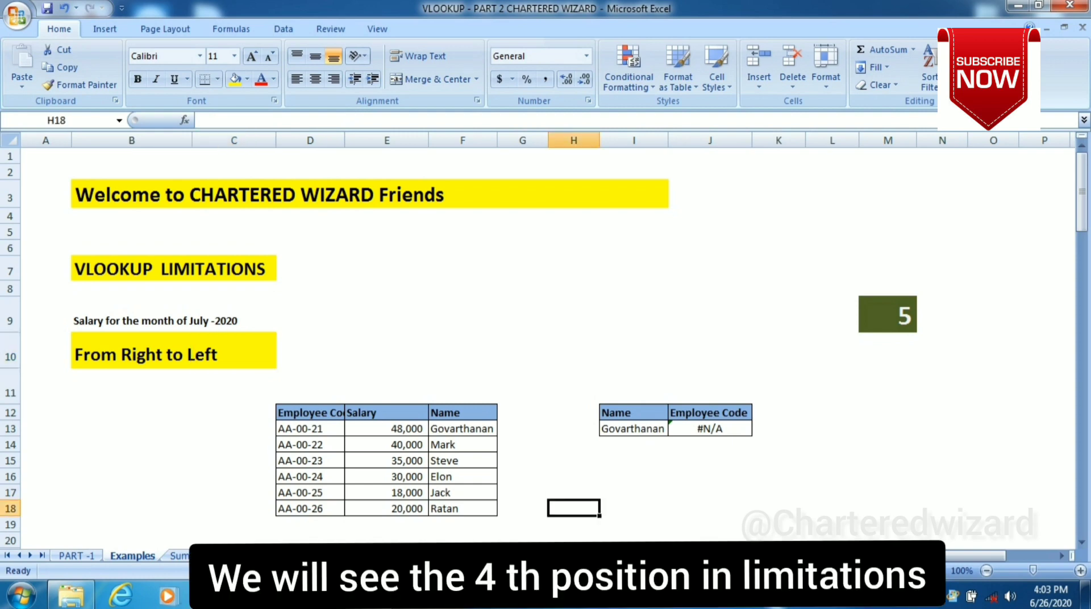
{"action": "key", "text": "Down"}
{"action": "key", "text": "Down"}
{"action": "key", "text": "Down"}
{"action": "key", "text": "Down"}
{"action": "key", "text": "Down"}
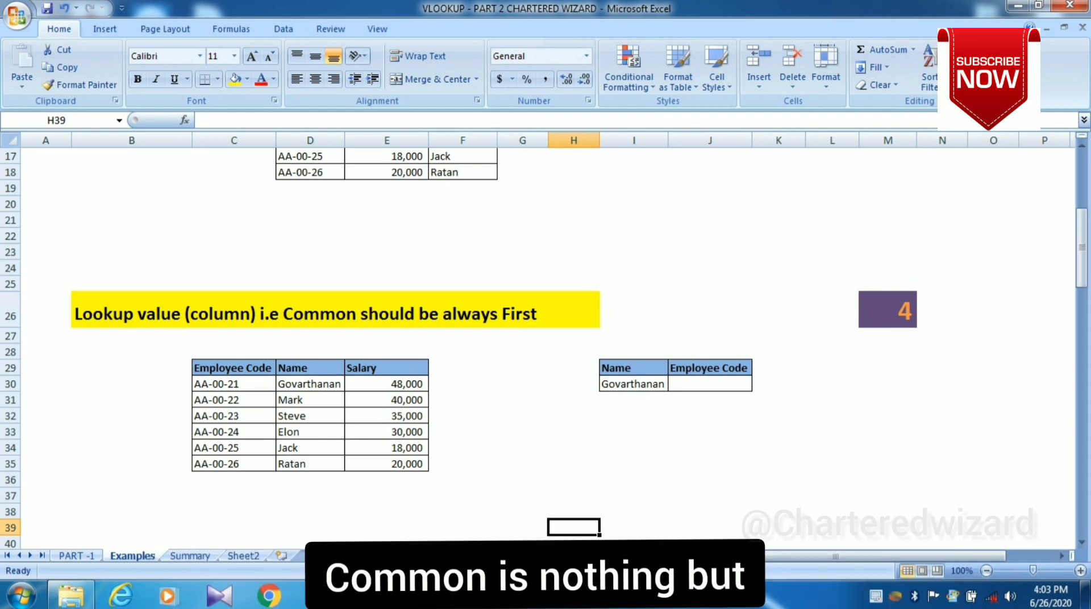
{"action": "left_click", "coordinate": [710, 384]}
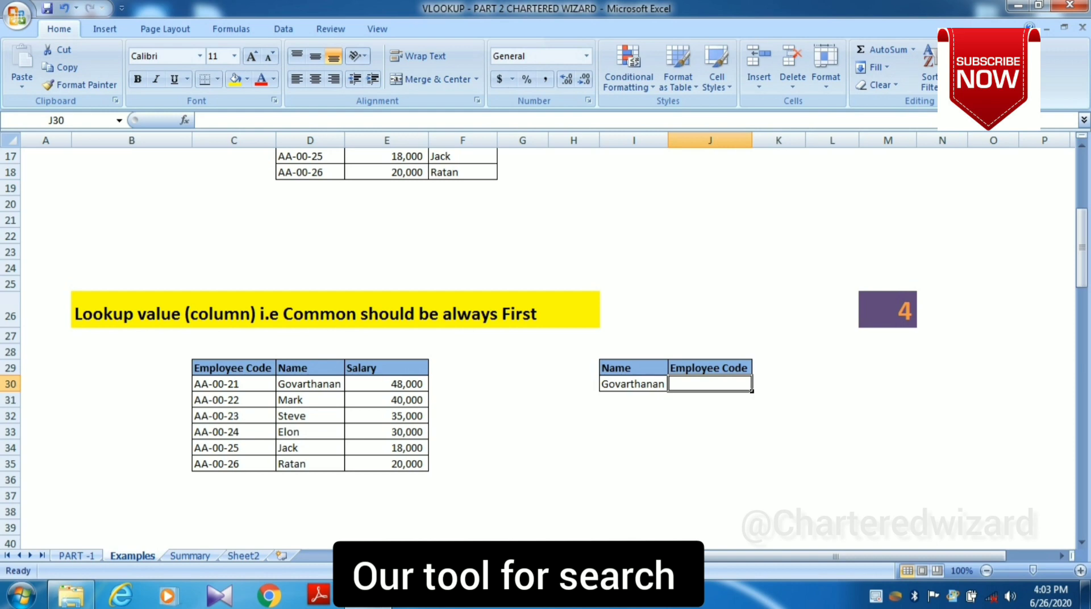
{"action": "left_click", "coordinate": [634, 384]}
{"action": "left_click", "coordinate": [343, 390]}
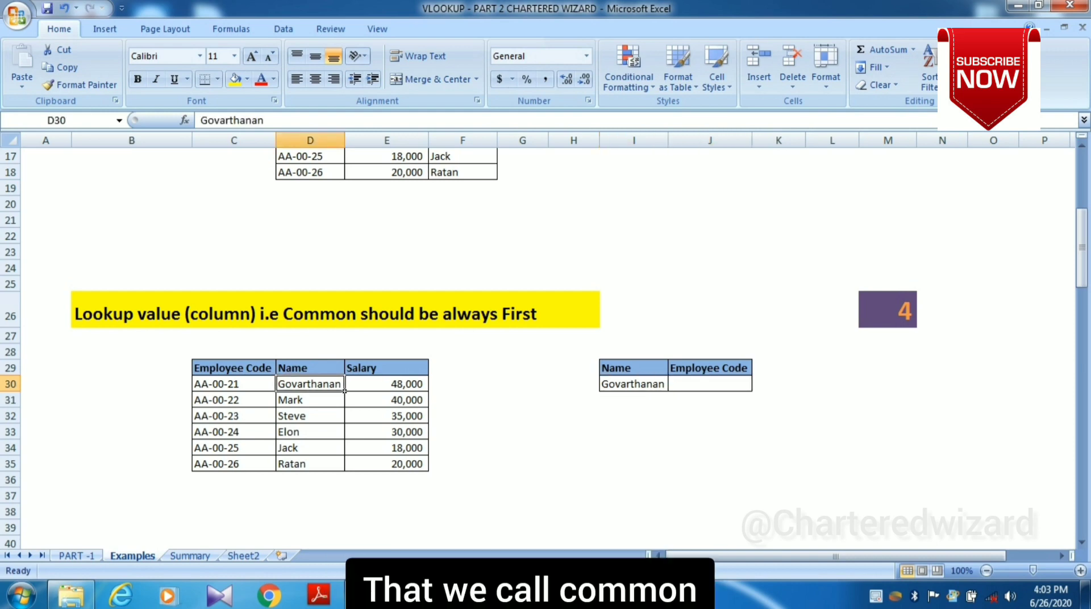
Step: Start a VLOOKUP formula in J30 under Employee Code, with the name in I30 as the lookup value
{"action": "left_click", "coordinate": [711, 385]}
{"action": "type", "text": "="}
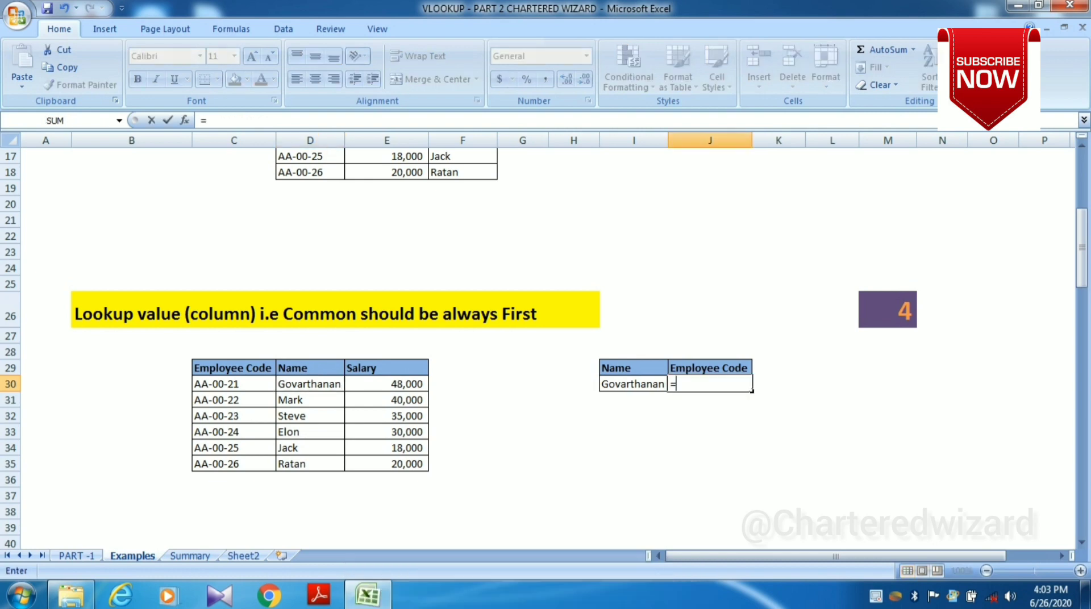
{"action": "type", "text": "VLOOKUP("}
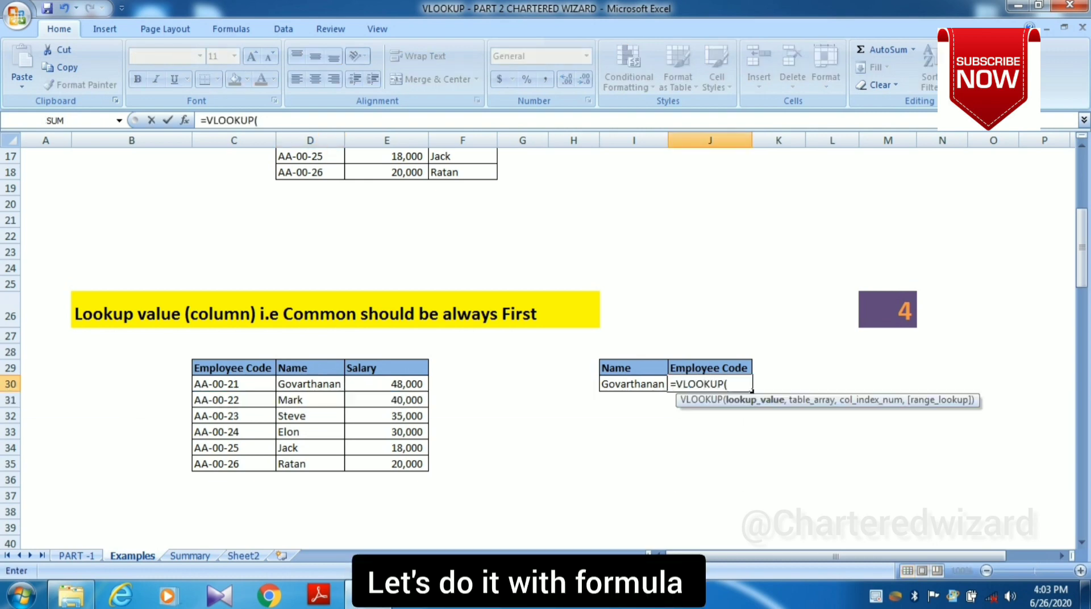
{"action": "left_click", "coordinate": [634, 385]}
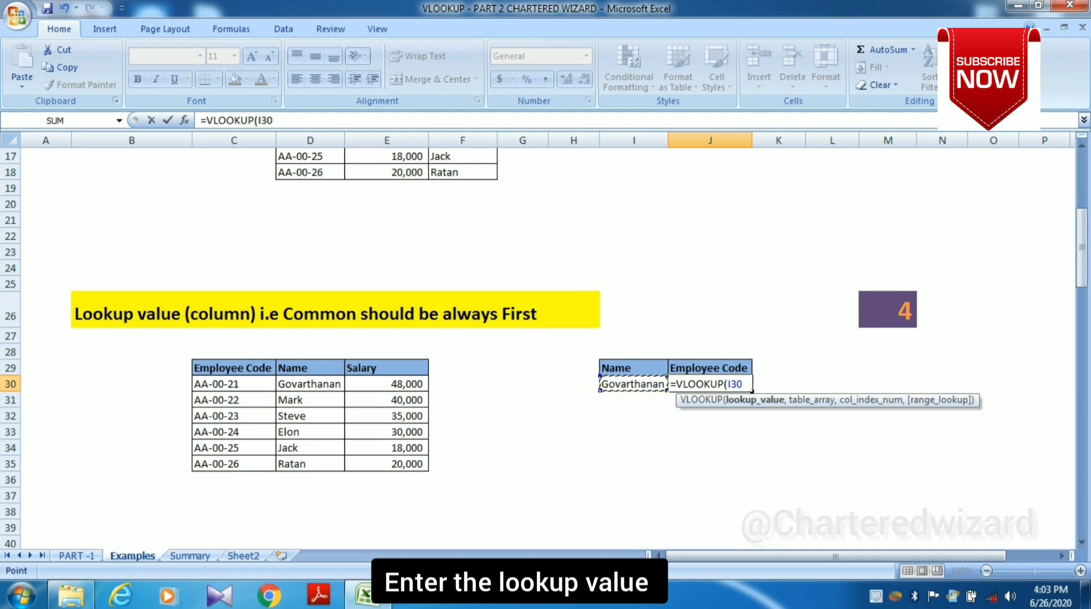
{"action": "type", "text": ","}
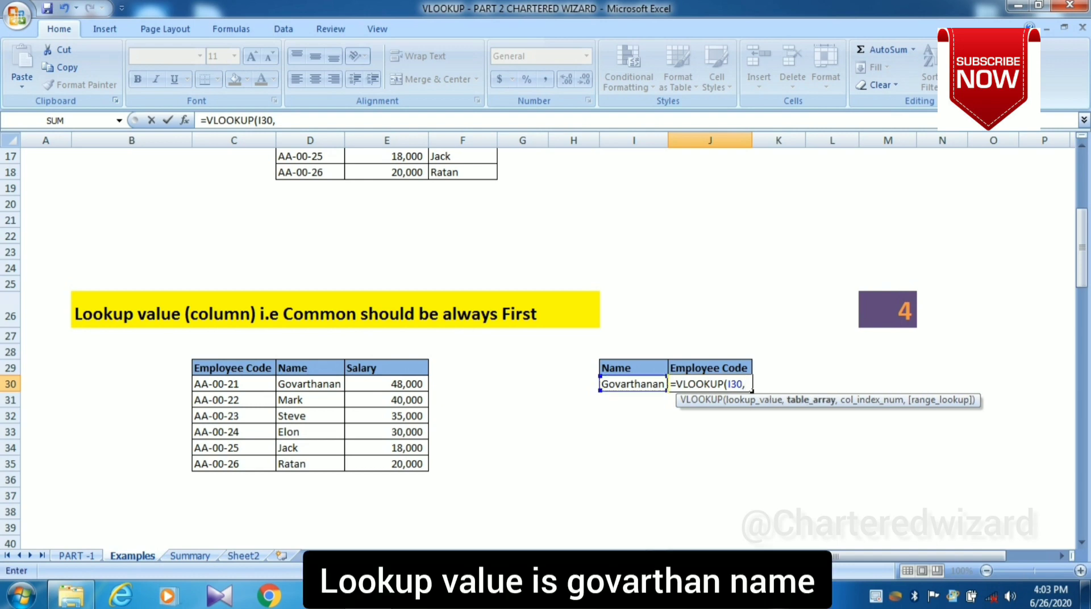
Step: Set the table array of the J30 VLOOKUP to the frozen range $C$29:$E$35
{"action": "key", "text": "Left"}
{"action": "key", "text": "Left"}
{"action": "key", "text": "Left"}
{"action": "key", "text": "Left"}
{"action": "key", "text": "Left"}
{"action": "key", "text": "Left"}
{"action": "key", "text": "Left"}
{"action": "key", "text": "Left"}
{"action": "key", "text": "Left"}
{"action": "key", "text": "Up"}
{"action": "key", "text": "Right"}
{"action": "key", "text": "Right"}
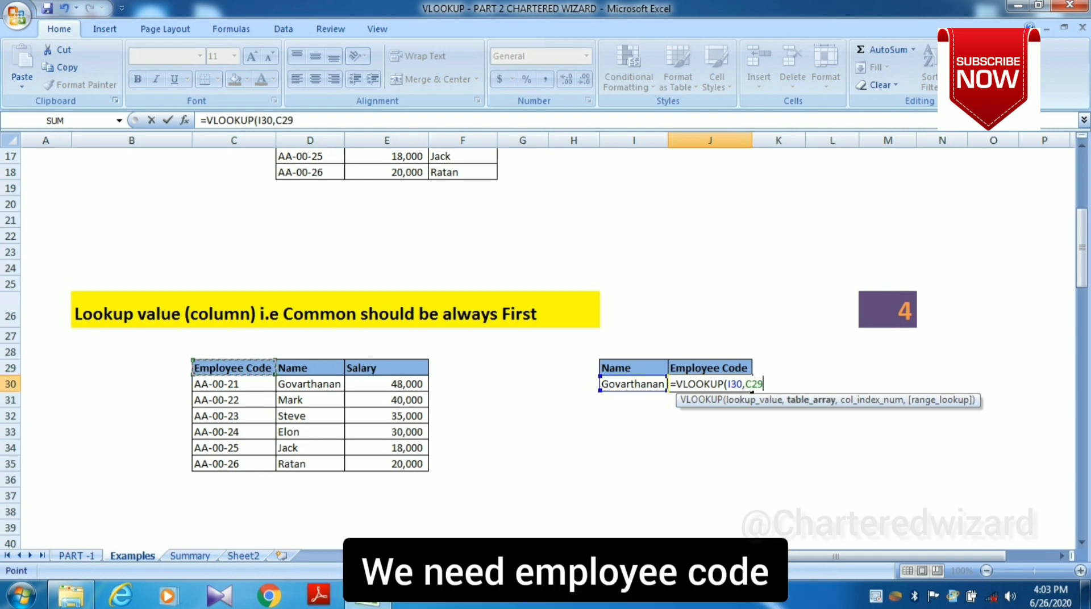
{"action": "key", "text": "shift+Right"}
{"action": "key", "text": "shift+Right"}
{"action": "key", "text": "shift+Down"}
{"action": "key", "text": "shift+Down"}
{"action": "key", "text": "shift+Down"}
{"action": "key", "text": "shift+Down"}
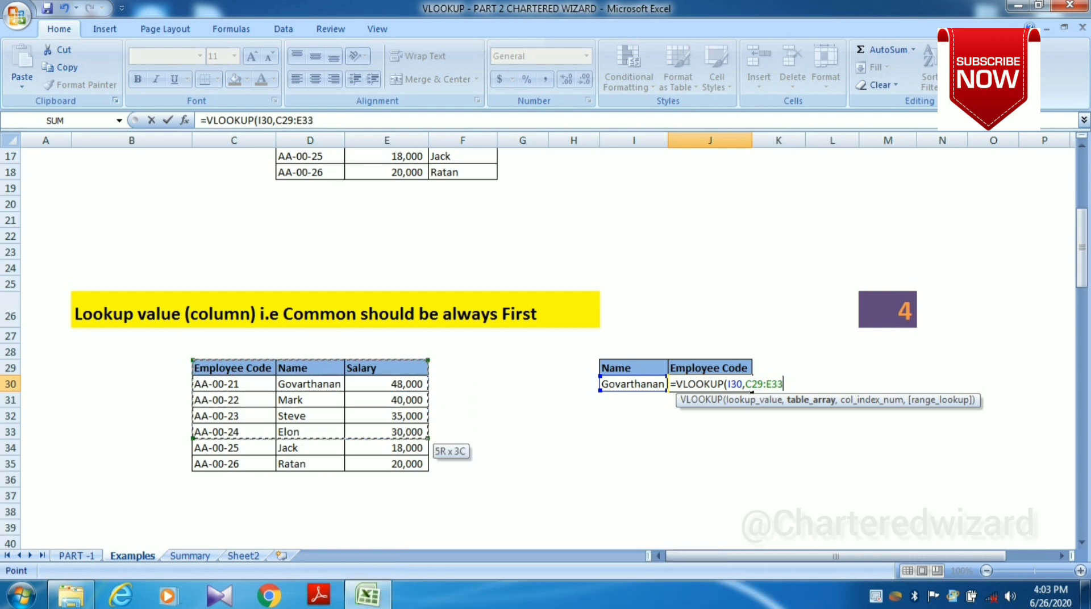
{"action": "key", "text": "shift+Down"}
{"action": "key", "text": "shift+Down"}
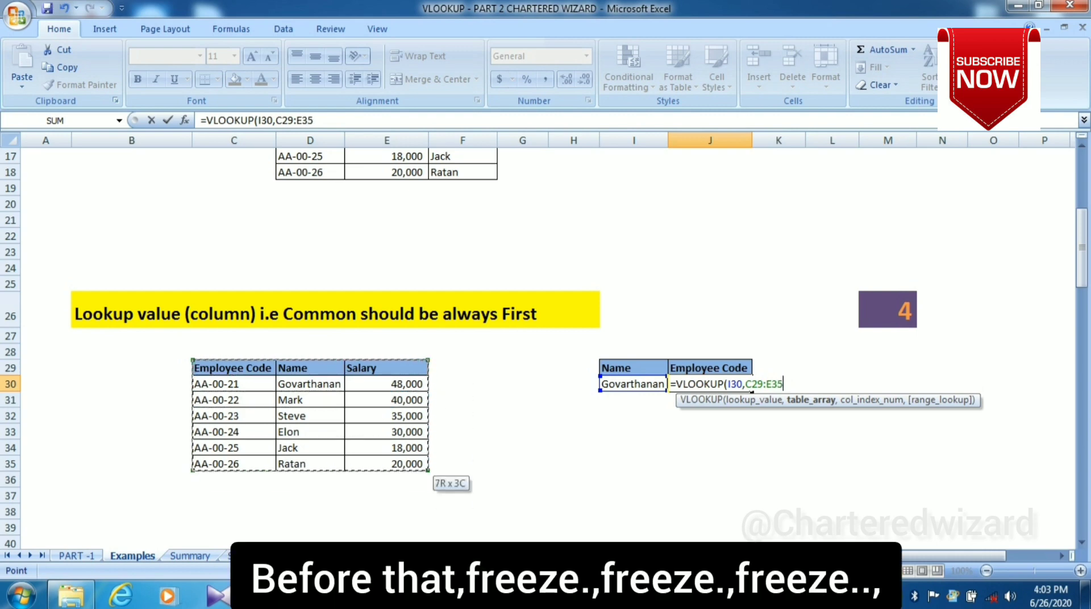
{"action": "key", "text": "F4"}
{"action": "type", "text": ","}
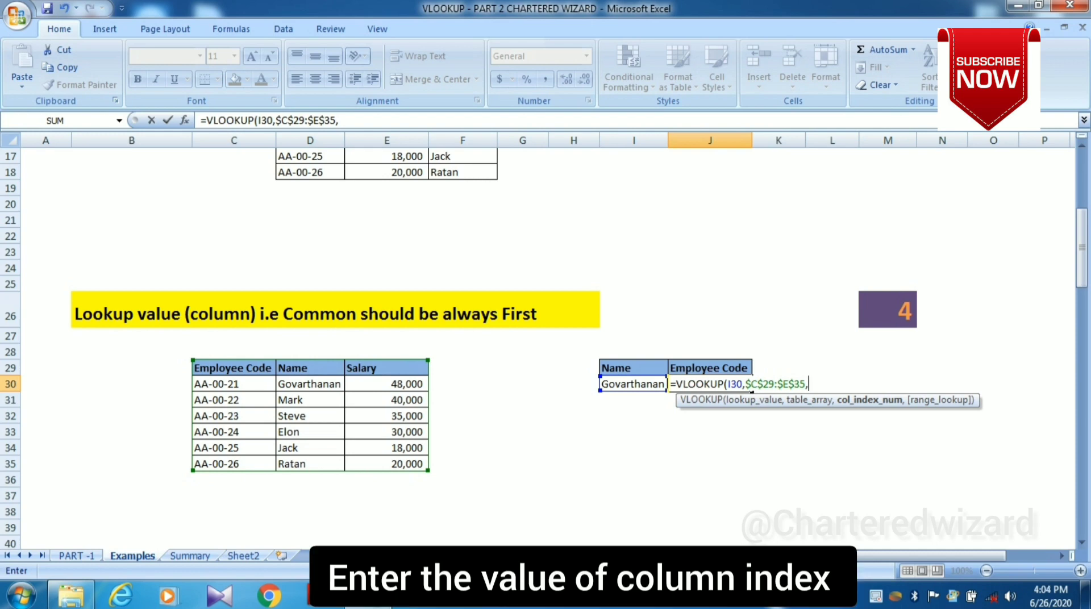
Step: Complete the J30 VLOOKUP with column index 1 and range lookup 0, and check its result against the lookup name
{"action": "type", "text": "1,"}
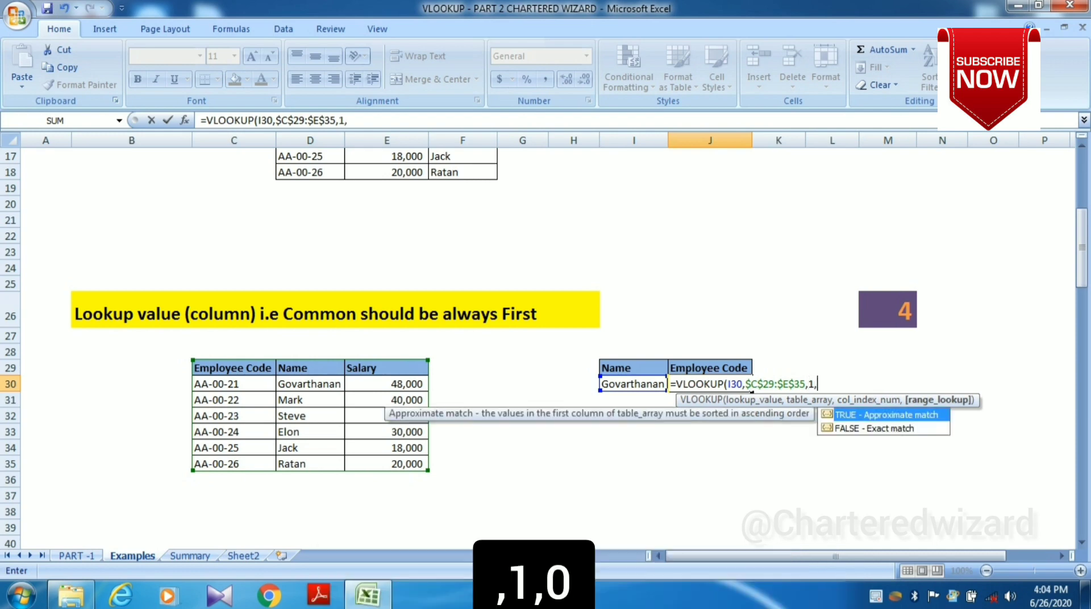
{"action": "type", "text": "00"}
{"action": "key", "text": "Return"}
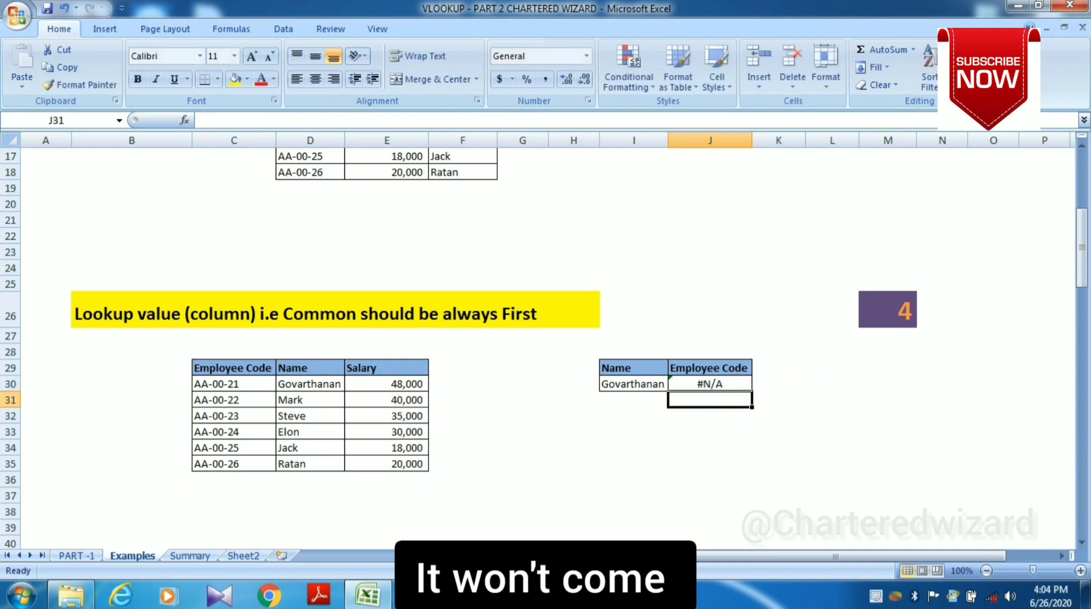
{"action": "key", "text": "Up"}
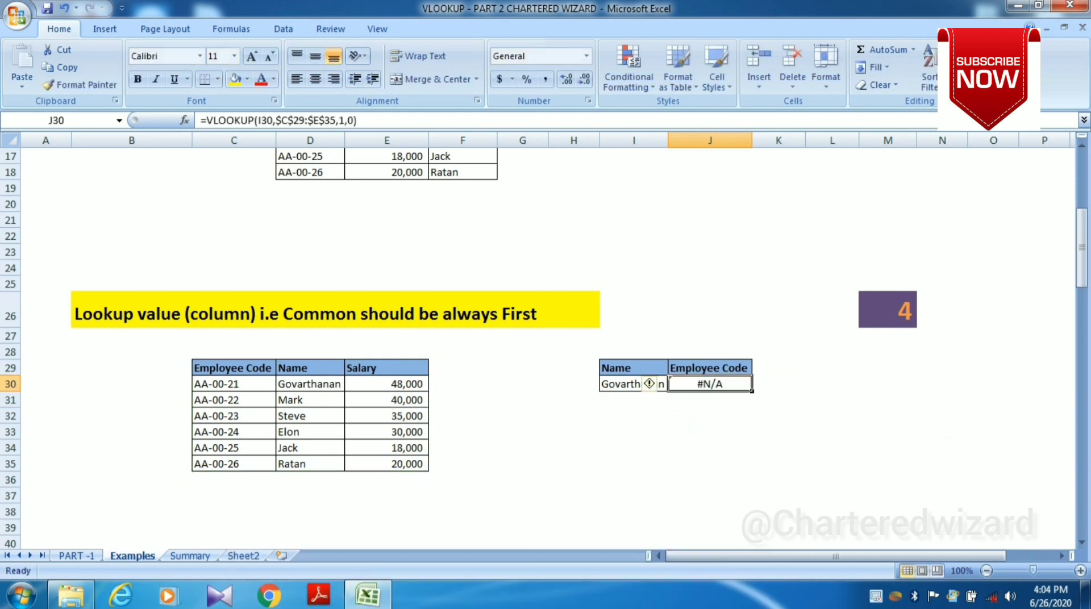
{"action": "key", "text": "Left"}
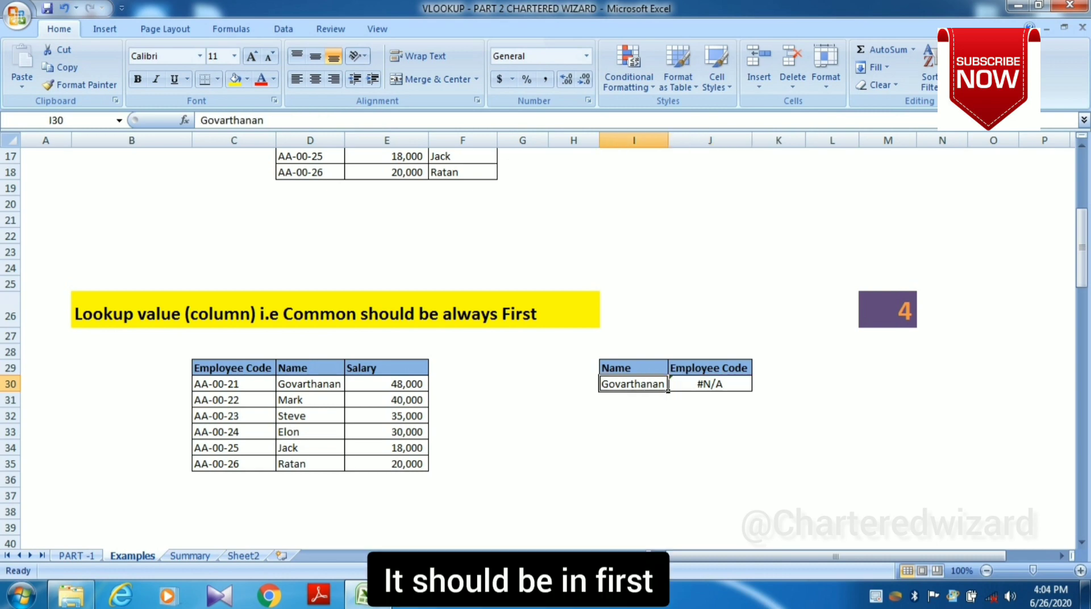
Step: Start a VLOOKUP formula in J42, beside the table that begins with the Name column, with I42 as the lookup value
{"action": "left_click", "coordinate": [327, 512]}
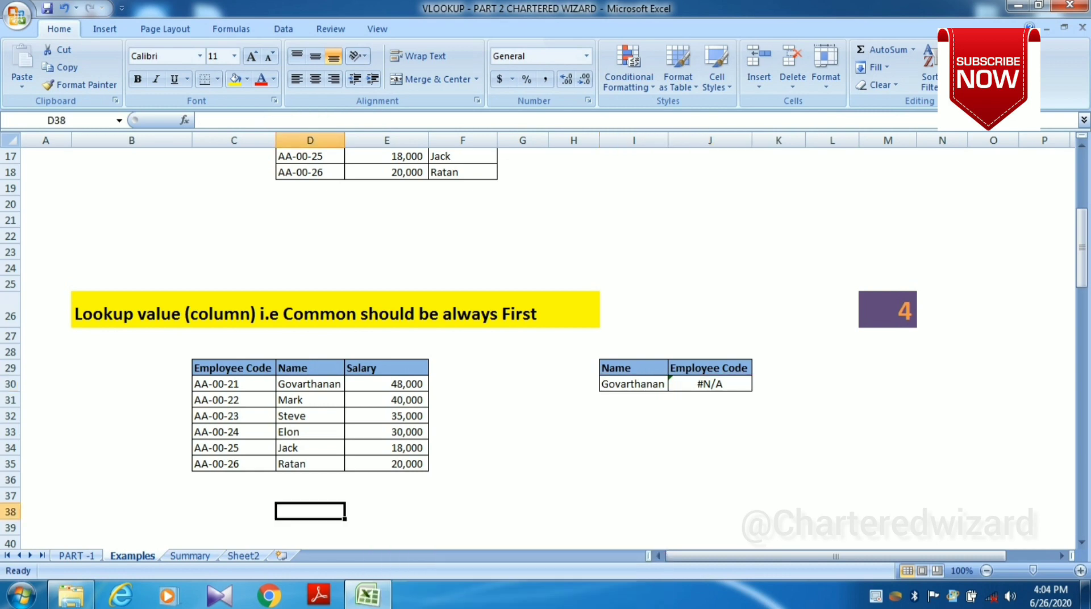
{"action": "key", "text": "Down"}
{"action": "key", "text": "Down"}
{"action": "key", "text": "Down"}
{"action": "key", "text": "Down"}
{"action": "key", "text": "Down"}
{"action": "key", "text": "Down"}
{"action": "key", "text": "Down"}
{"action": "key", "text": "Down"}
{"action": "key", "text": "Down"}
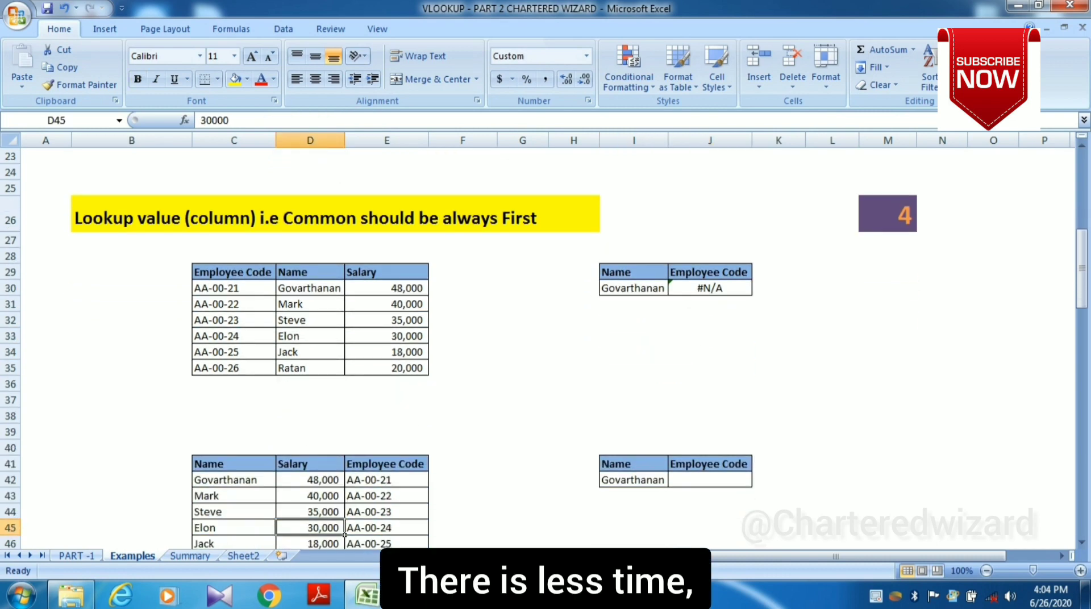
{"action": "key", "text": "Up"}
{"action": "key", "text": "Up"}
{"action": "key", "text": "Up"}
{"action": "key", "text": "Right"}
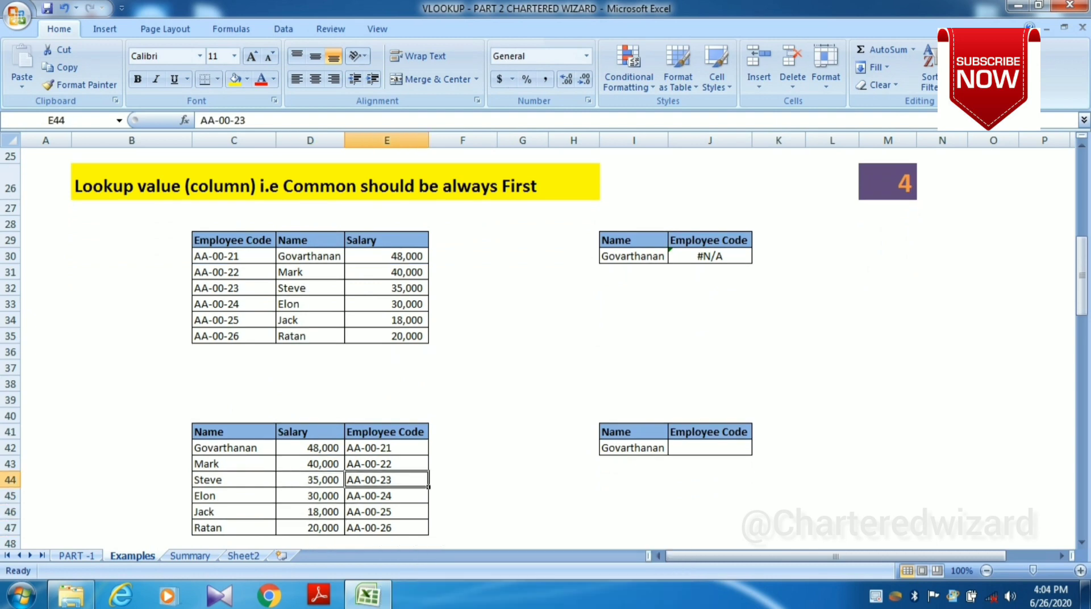
{"action": "left_click", "coordinate": [710, 448]}
{"action": "type", "text": "=v"}
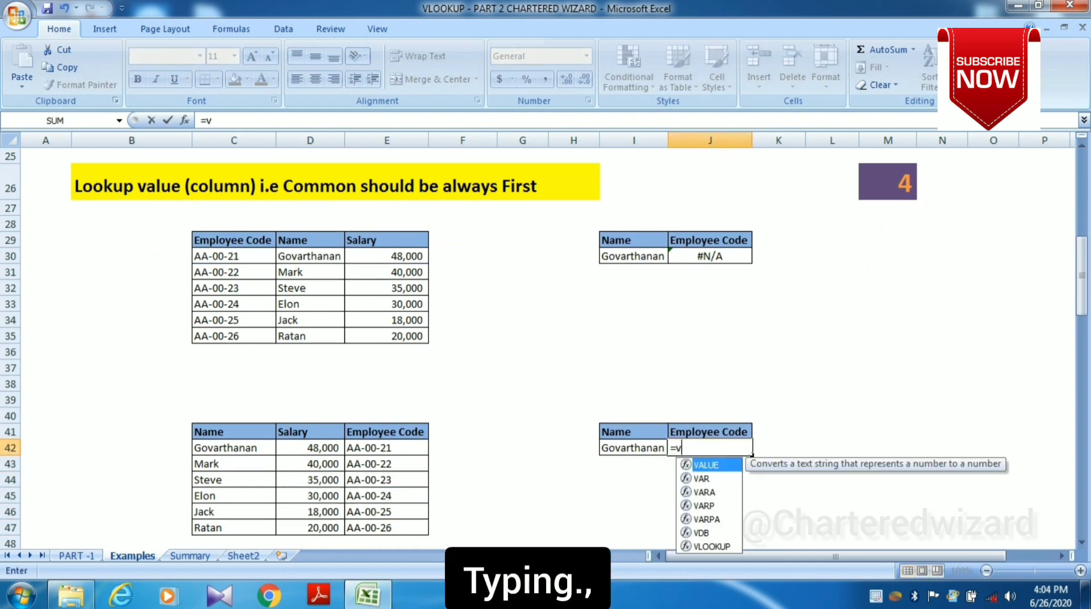
{"action": "type", "text": "lookup("}
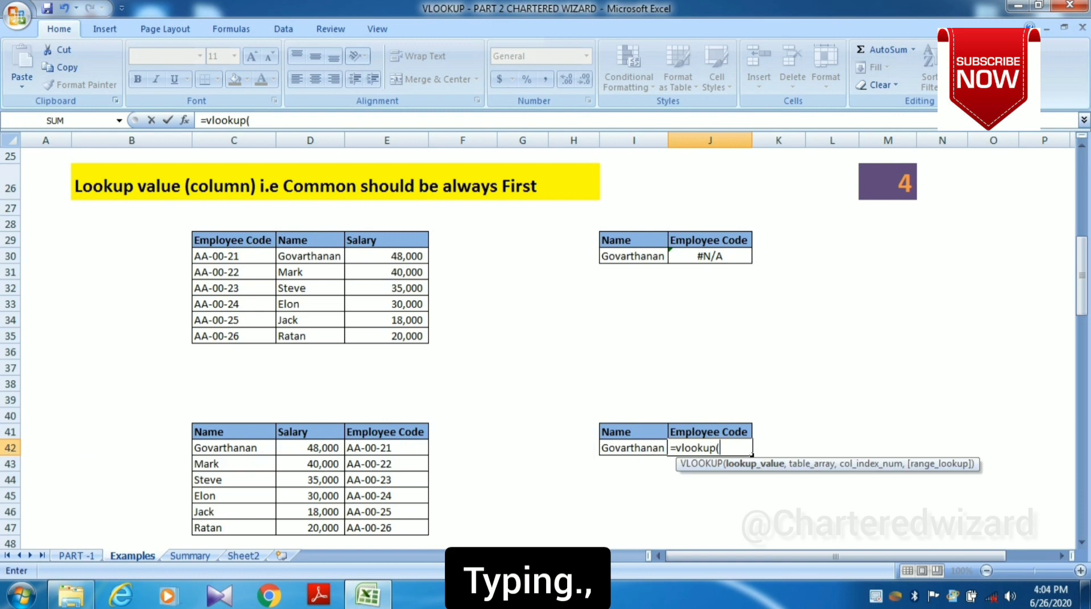
{"action": "key", "text": "Left"}
{"action": "type", "text": ","}
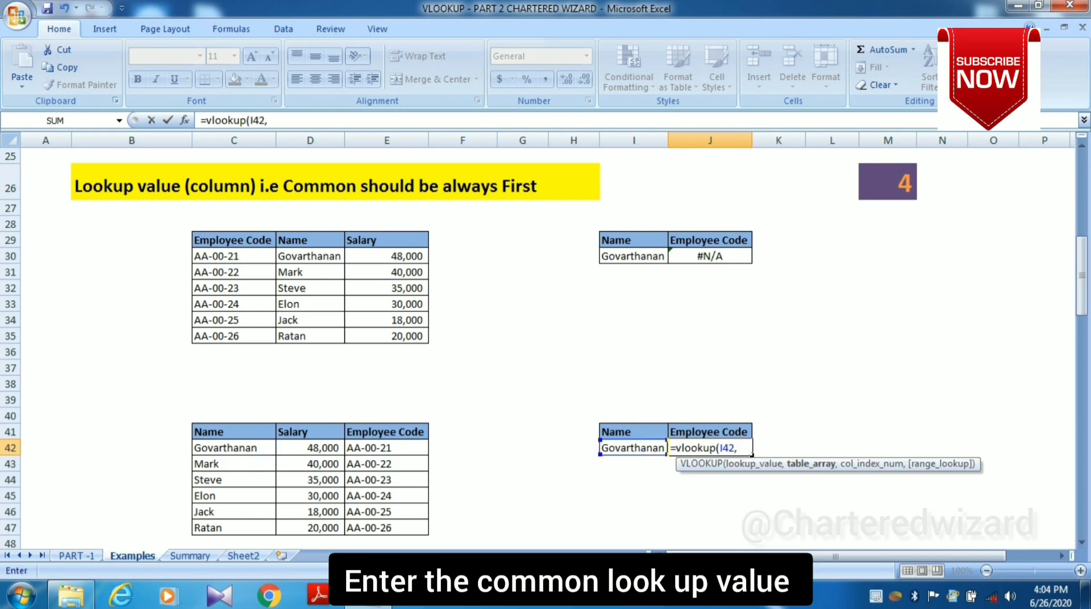
Step: Complete the J42 VLOOKUP with the frozen table array $C$42:$E$47, column index 3 and range lookup 0
{"action": "left_click_drag", "start_coordinate": [225, 449], "coordinate": [428, 530]}
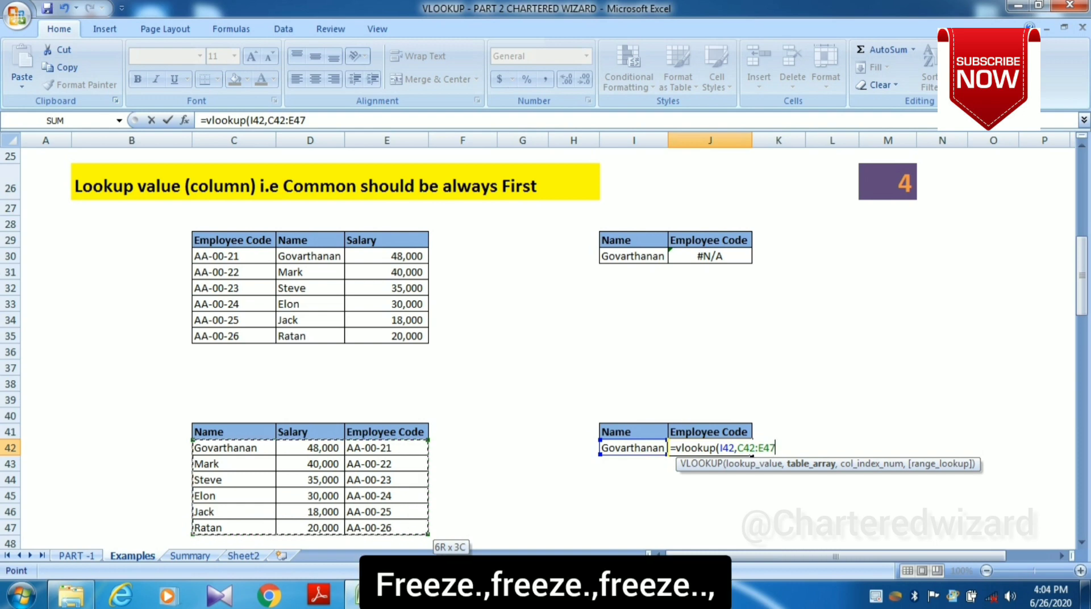
{"action": "key", "text": "F4"}
{"action": "type", "text": ","}
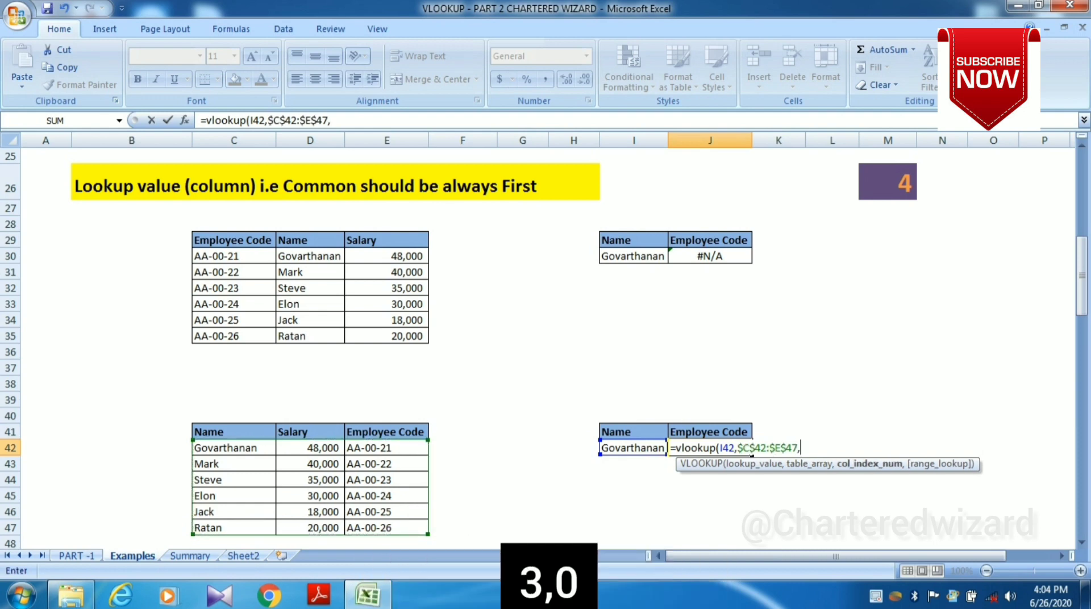
{"action": "type", "text": "3,0)"}
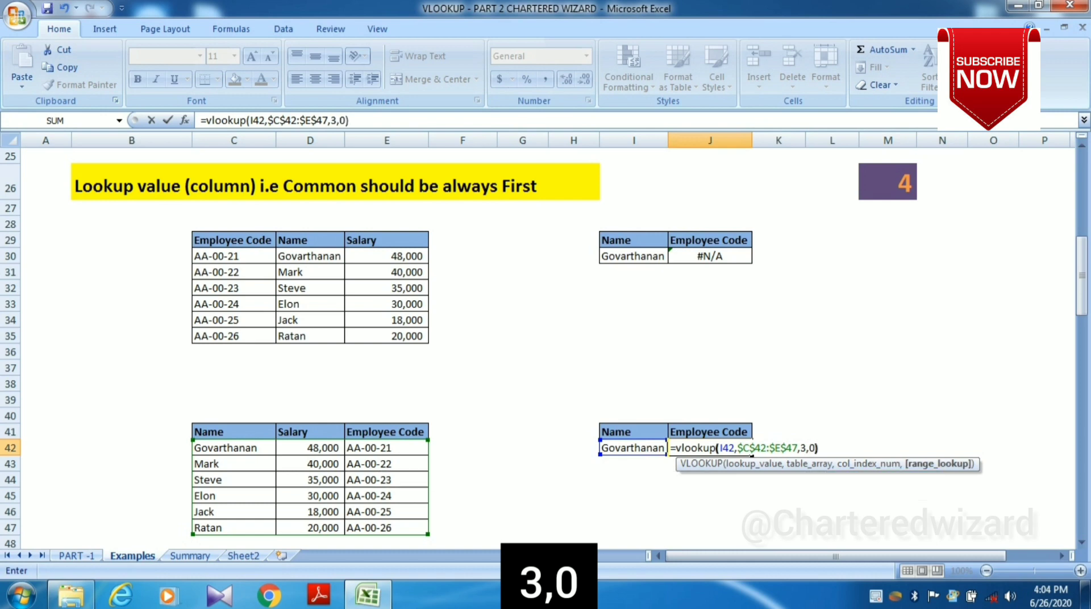
{"action": "key", "text": "Return"}
{"action": "key", "text": "Up"}
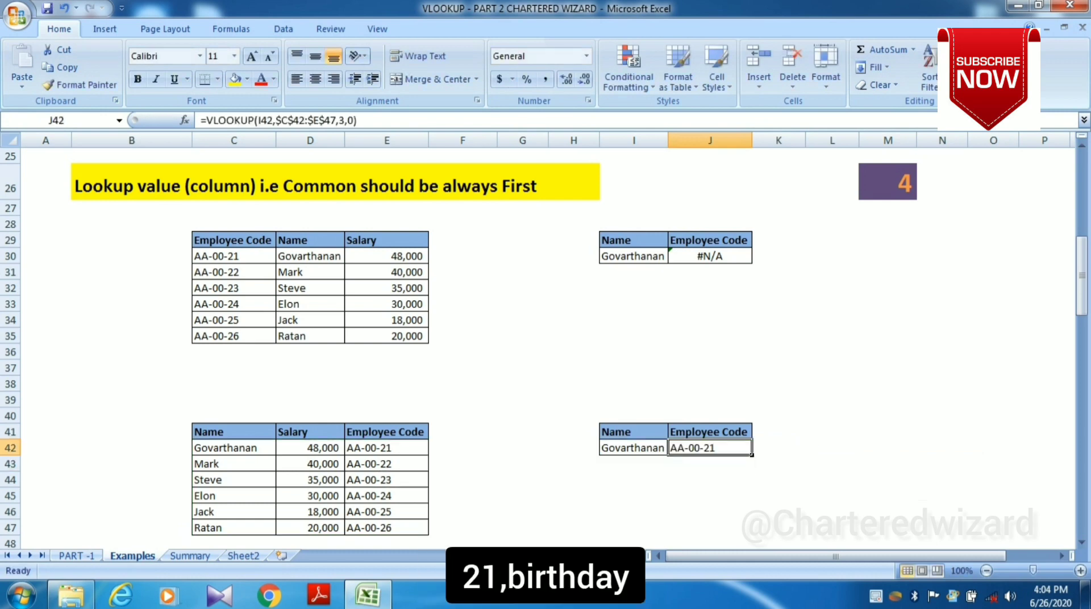
Step: Go to the "It LOOKS only first item" section and examine its heading and the April-2020 sales table
{"action": "key", "text": "Down"}
{"action": "key", "text": "Down"}
{"action": "key", "text": "Down"}
{"action": "key", "text": "Down"}
{"action": "key", "text": "Down"}
{"action": "key", "text": "Down"}
{"action": "key", "text": "Down"}
{"action": "key", "text": "Down"}
{"action": "key", "text": "Down"}
{"action": "key", "text": "Down"}
{"action": "key", "text": "Down"}
{"action": "key", "text": "Down"}
{"action": "key", "text": "Down"}
{"action": "key", "text": "Down"}
{"action": "key", "text": "Down"}
{"action": "key", "text": "Down"}
{"action": "key", "text": "Down"}
{"action": "key", "text": "Down"}
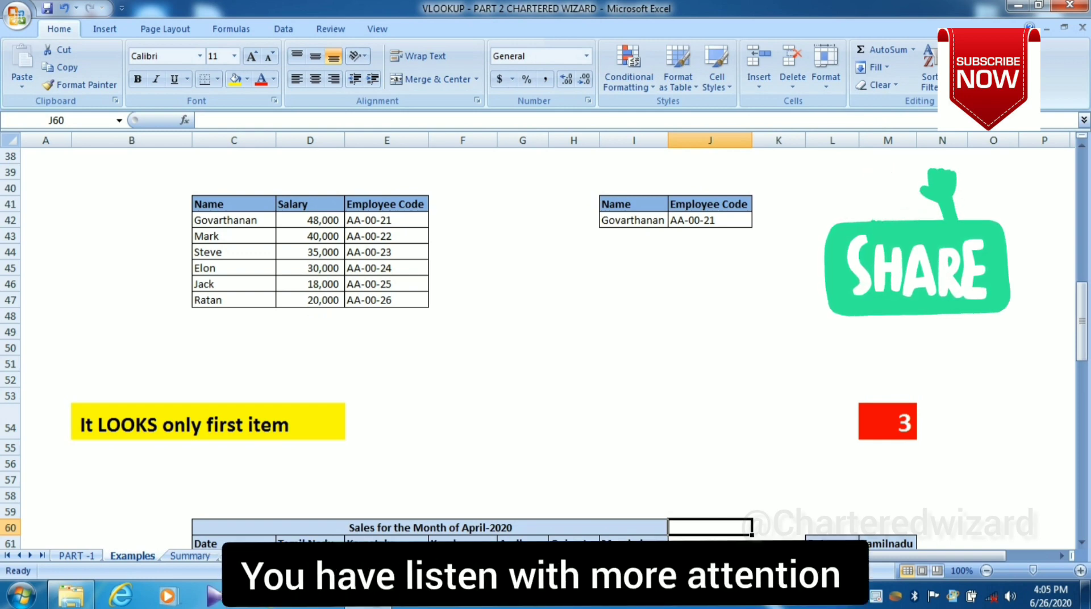
{"action": "key", "text": "Down"}
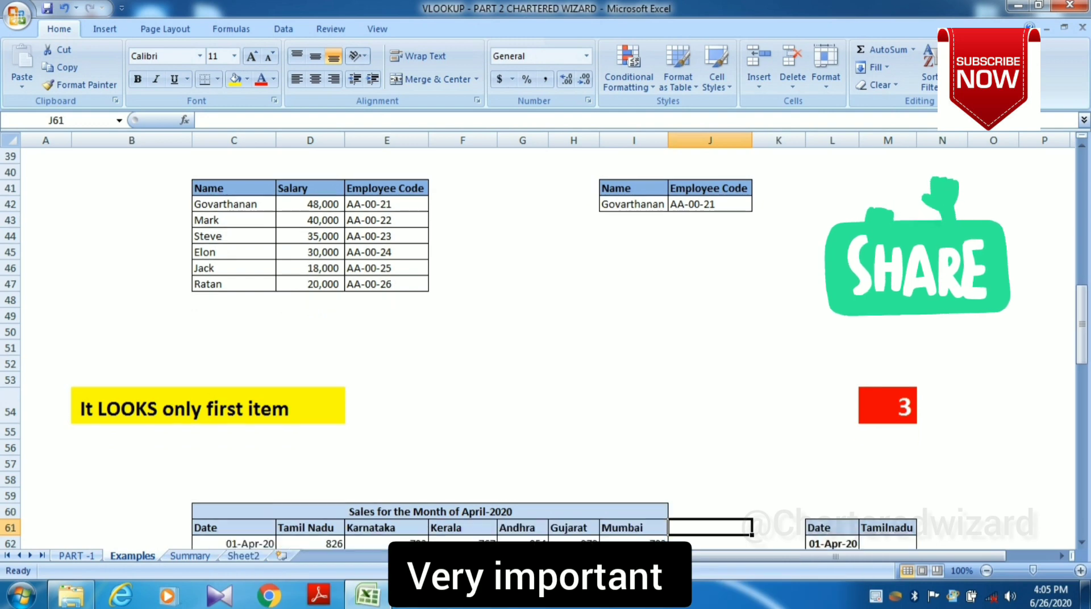
{"action": "key", "text": "Down"}
{"action": "key", "text": "Down"}
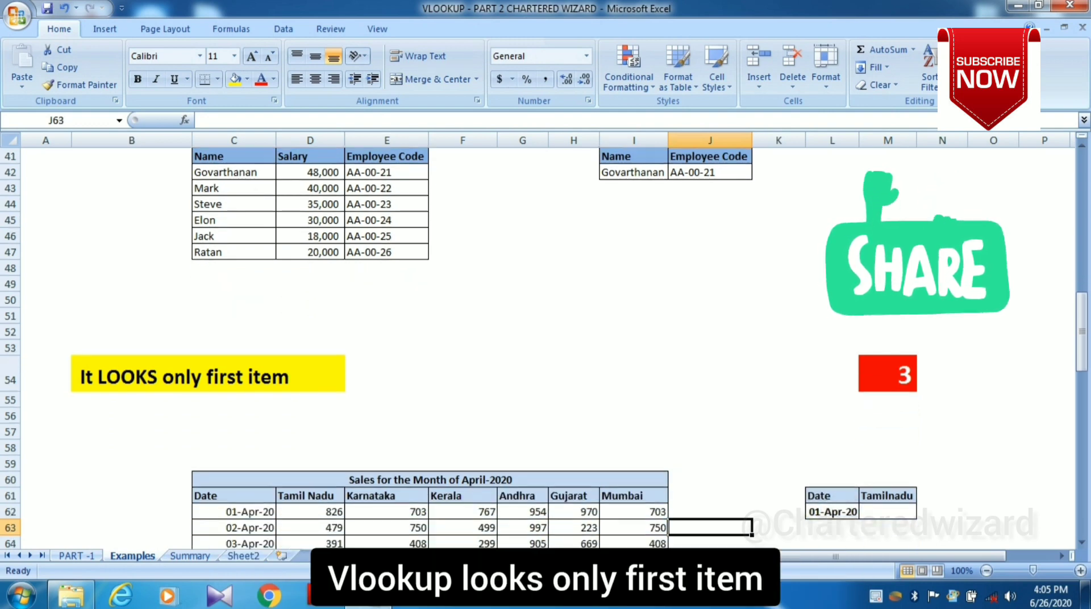
{"action": "left_click", "coordinate": [387, 374]}
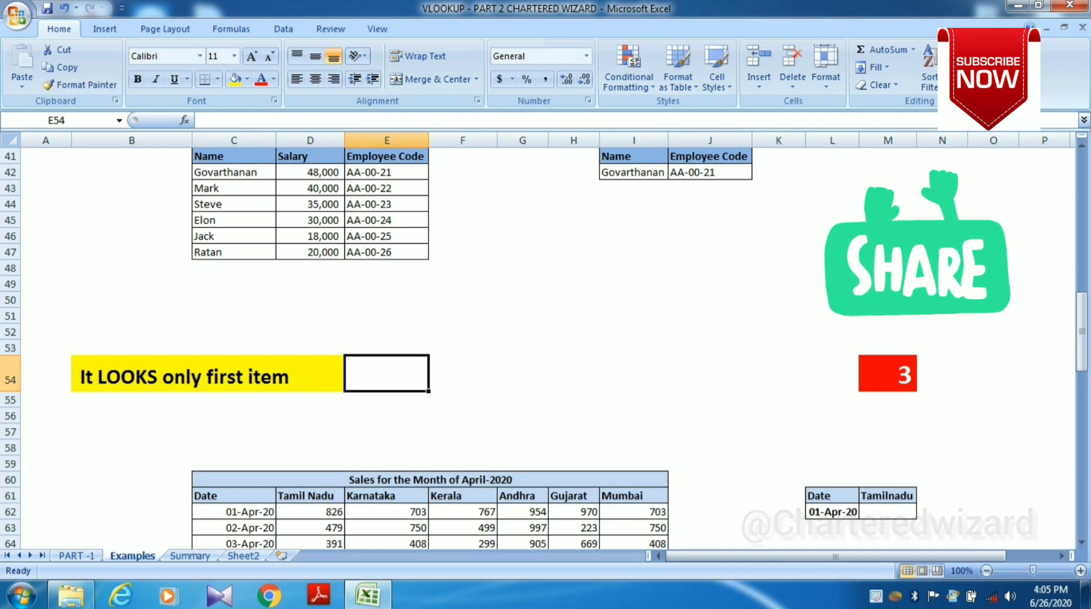
Step: Start a VLOOKUP formula in M62 under Tamilnadu, with the date in L62 as the lookup value
{"action": "scroll", "coordinate": [910, 401], "scroll_direction": "down", "scroll_amount": 2}
{"action": "left_click", "coordinate": [910, 401]}
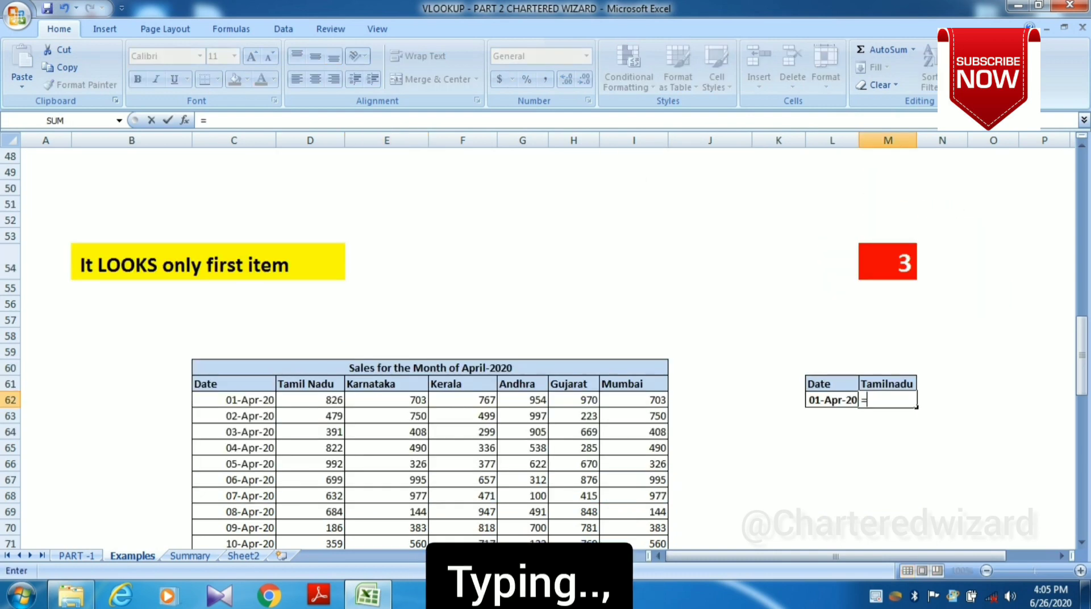
{"action": "type", "text": "=vlookup("}
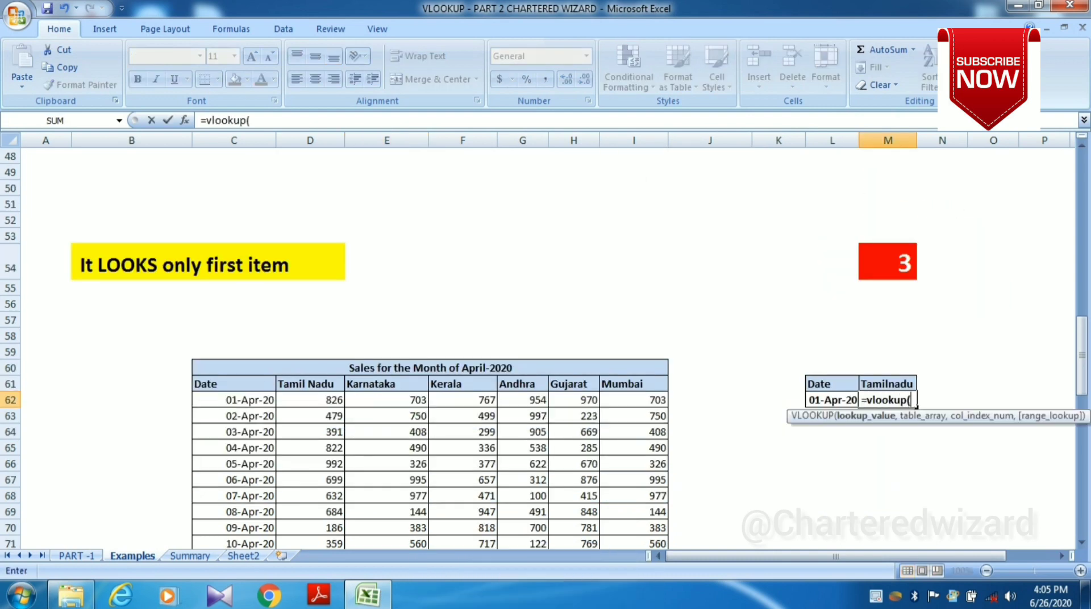
{"action": "left_click", "coordinate": [813, 400]}
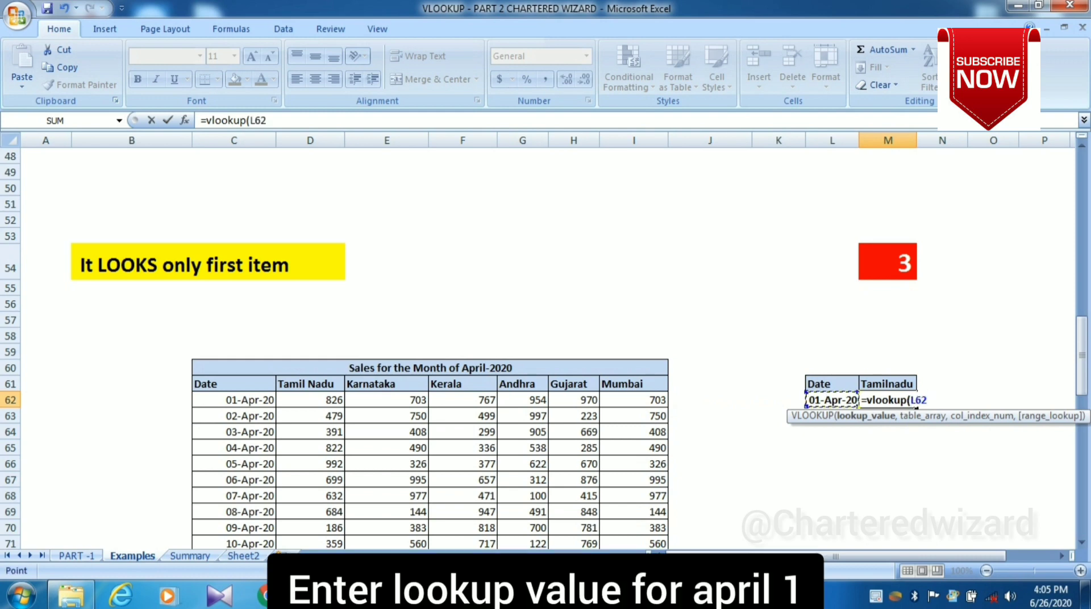
{"action": "type", "text": ","}
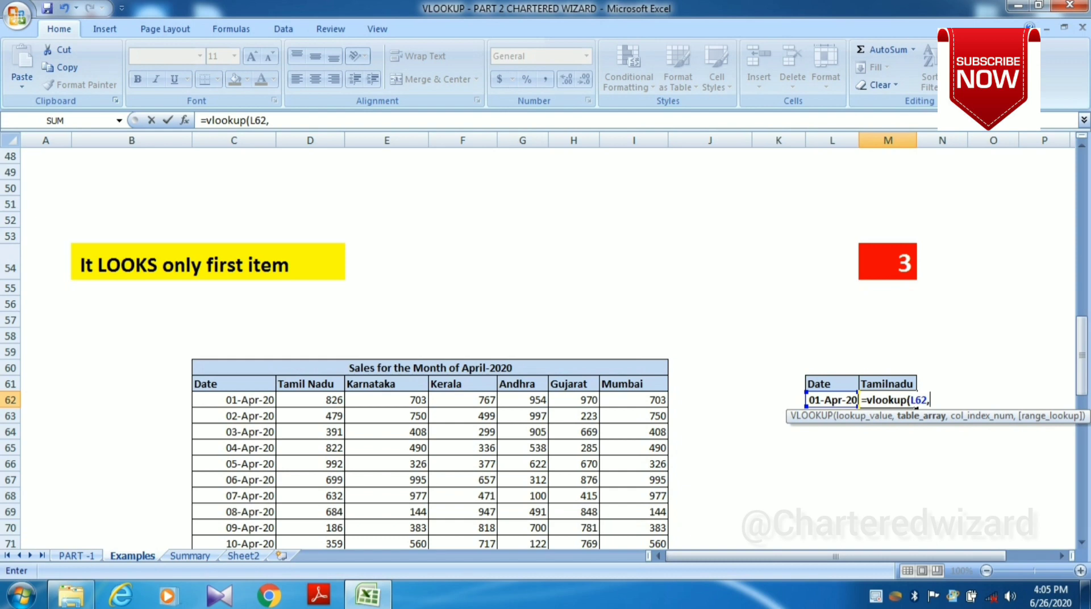
Step: Set the M62 VLOOKUP's table array to the full April-2020 sales data as the frozen range $C$62:$I$74
{"action": "key", "text": "Left"}
{"action": "key", "text": "Left"}
{"action": "key", "text": "Left"}
{"action": "key", "text": "Left"}
{"action": "key", "text": "Left"}
{"action": "key", "text": "Left"}
{"action": "key", "text": "Left"}
{"action": "key", "text": "Left"}
{"action": "key", "text": "Left"}
{"action": "key", "text": "Left"}
{"action": "key", "text": "Left"}
{"action": "key", "text": "Right"}
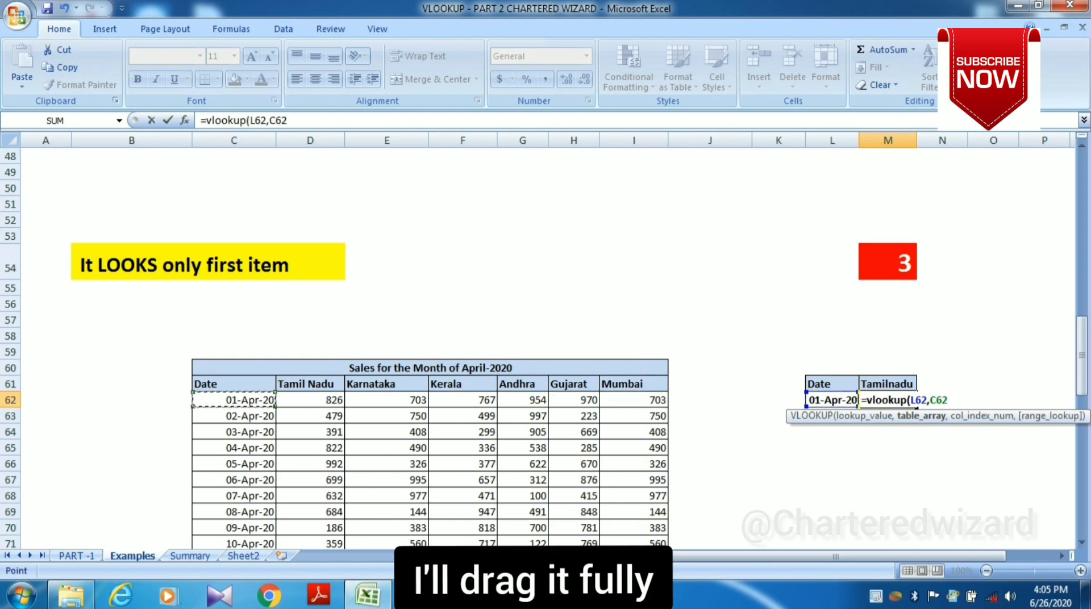
{"action": "left_click_drag", "start_coordinate": [250, 401], "coordinate": [660, 528]}
{"action": "key", "text": "F4"}
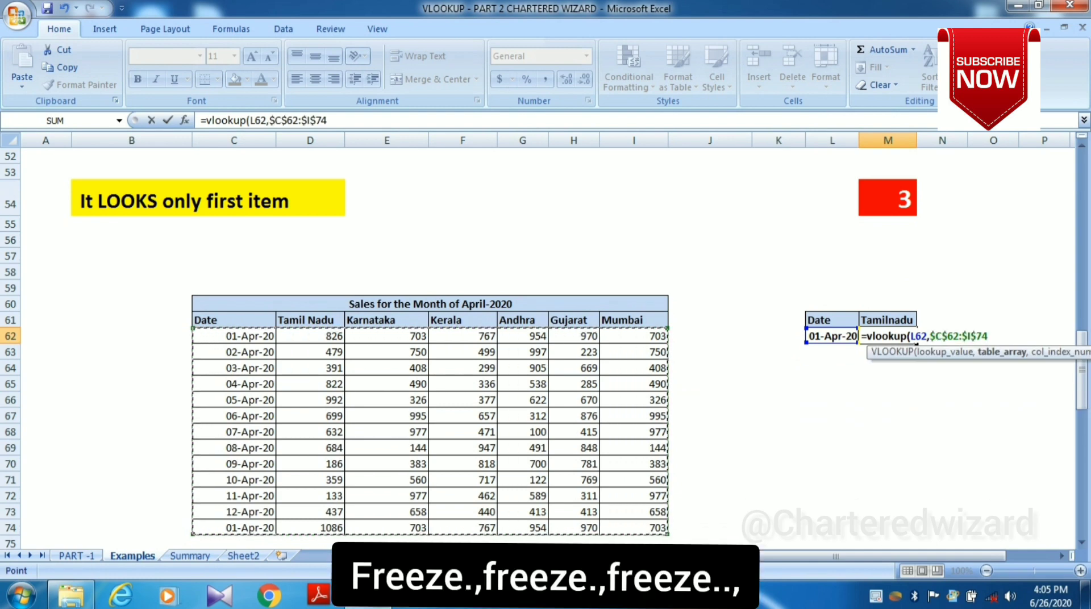
Step: Complete the M62 VLOOKUP with column index 2 and range lookup 0
{"action": "type", "text": ","}
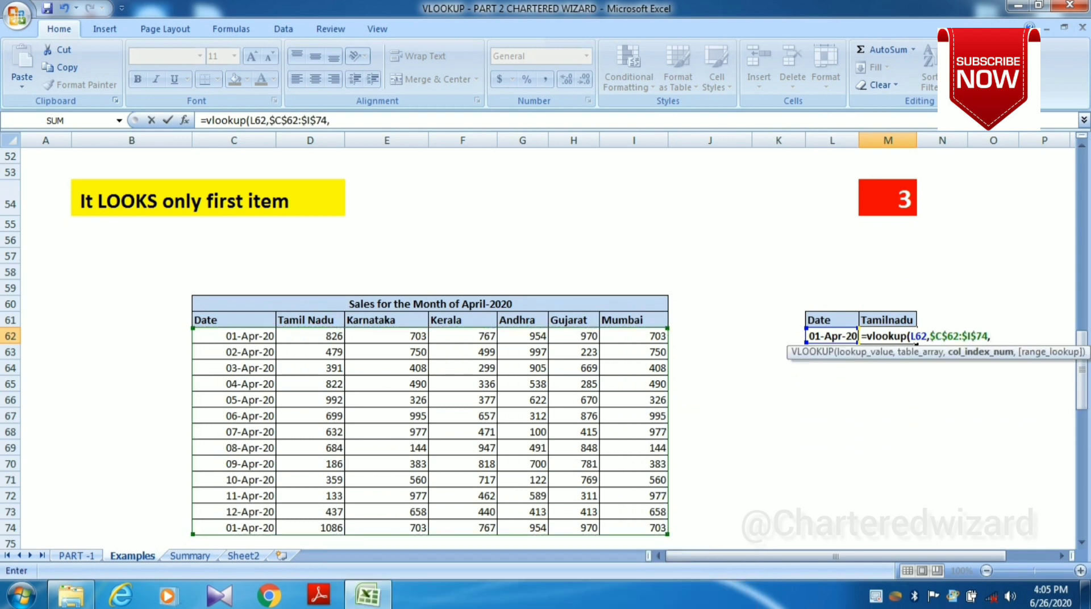
{"action": "type", "text": "2"}
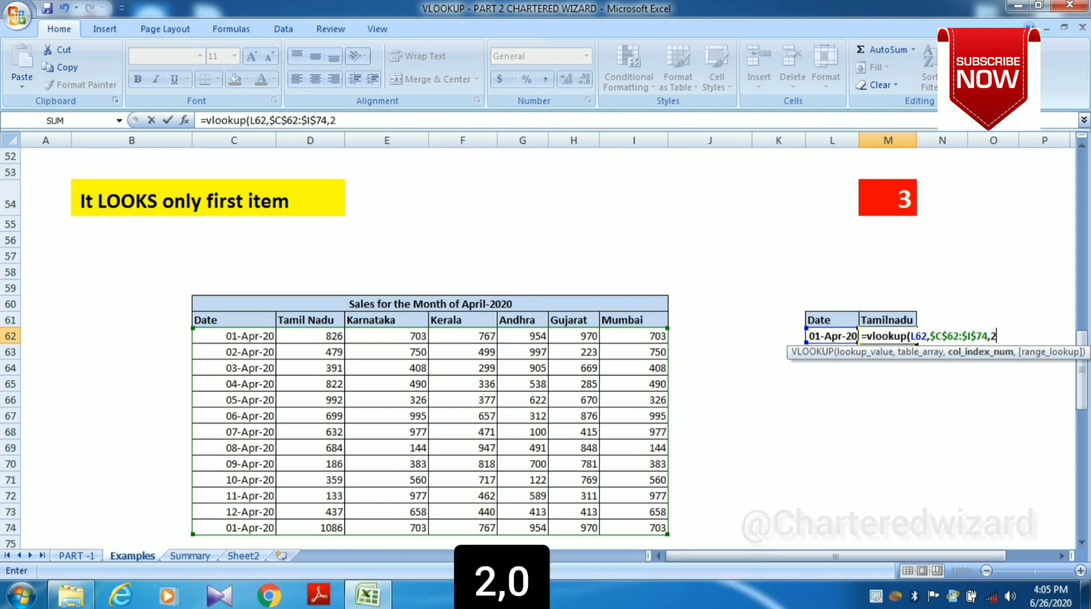
{"action": "type", "text": ",0)"}
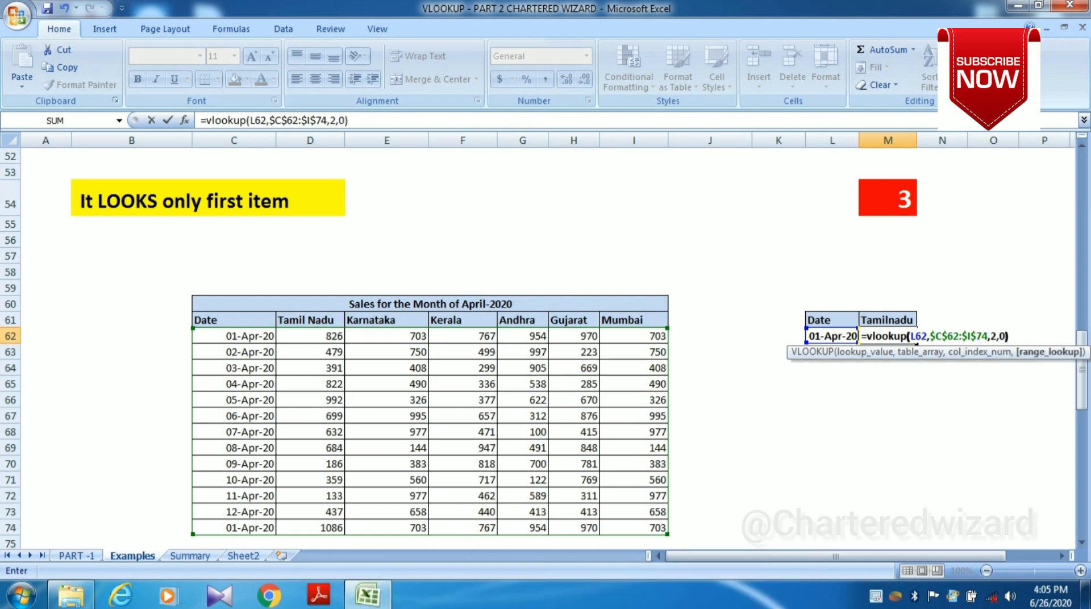
{"action": "key", "text": "Return"}
{"action": "key", "text": "Up"}
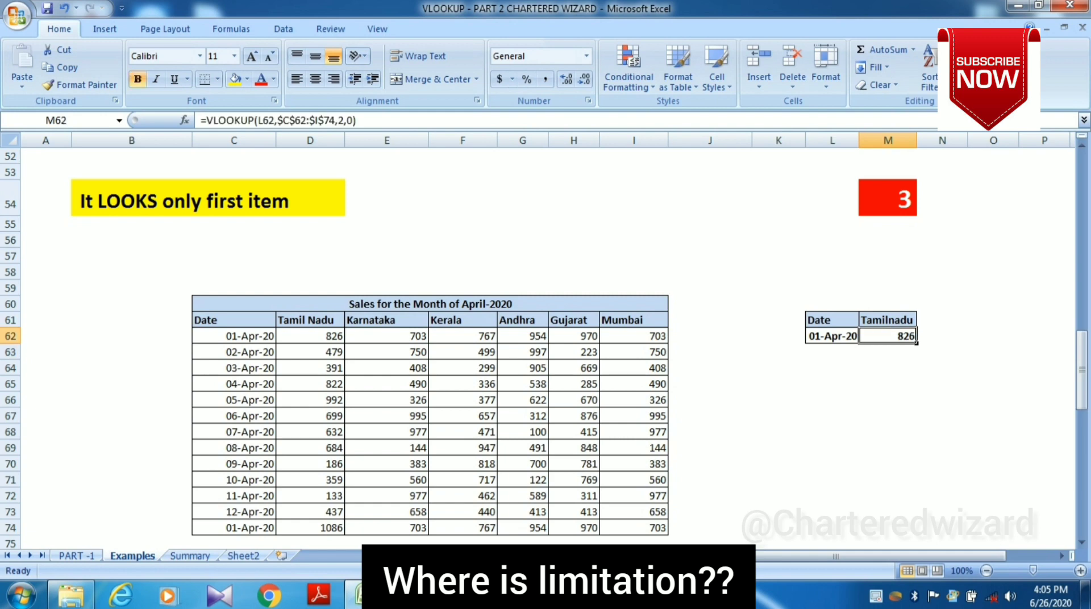
Step: Compare the M62 lookup result with the Tamil Nadu sales in the two 01-Apr-20 rows, 62 and 74
{"action": "left_click", "coordinate": [341, 340]}
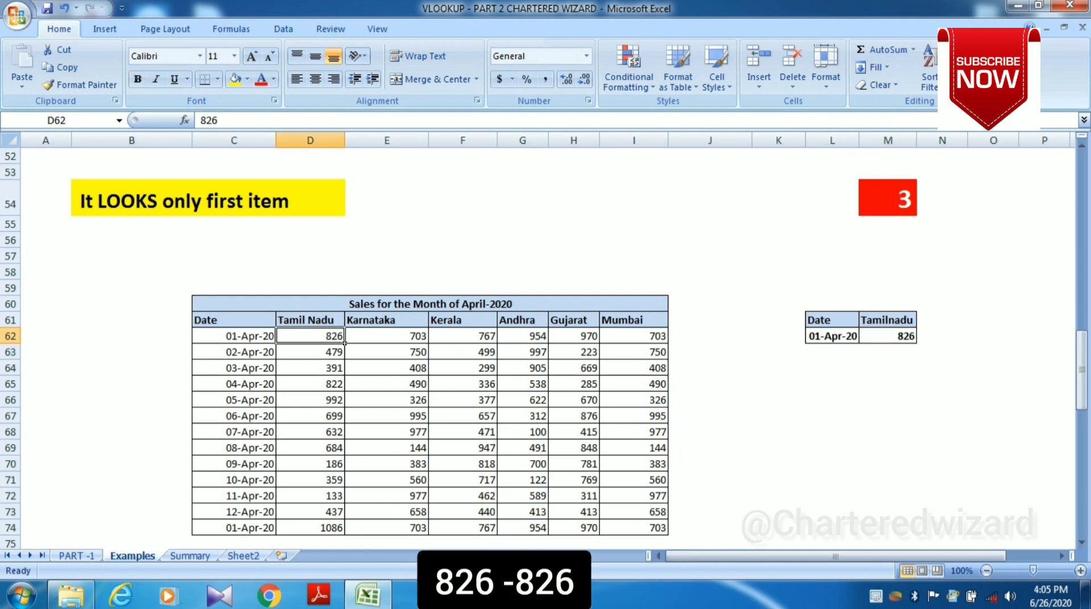
{"action": "left_click", "coordinate": [887, 336]}
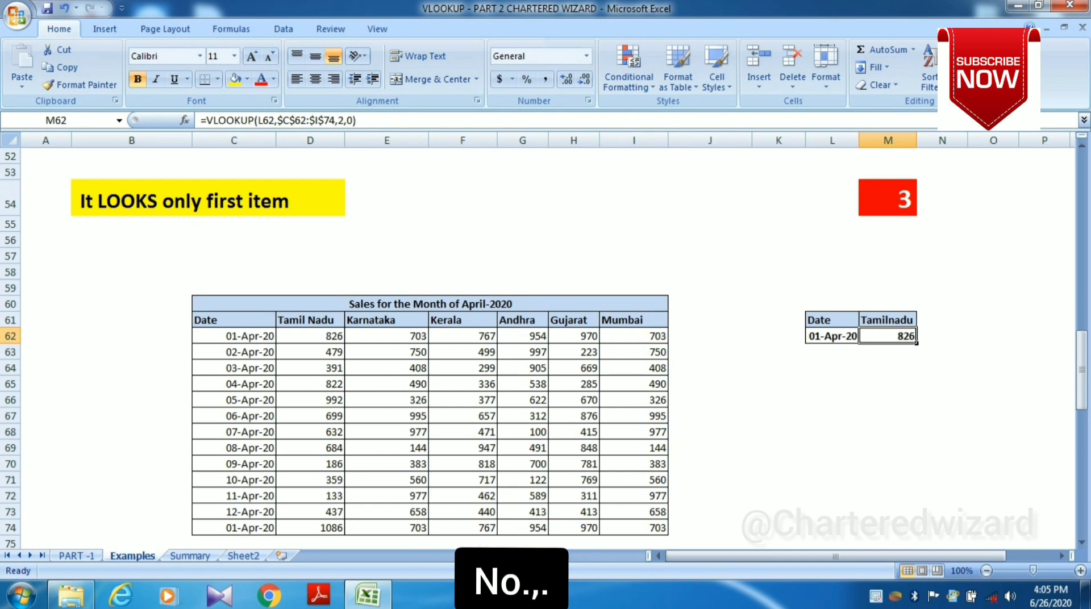
{"action": "left_click", "coordinate": [310, 528]}
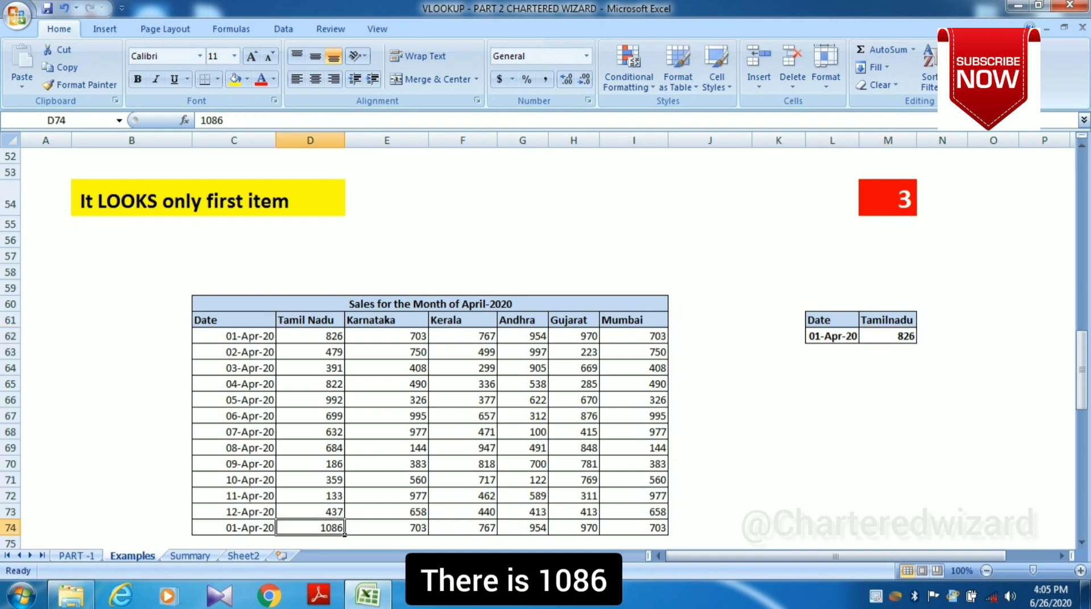
{"action": "left_click", "coordinate": [233, 543]}
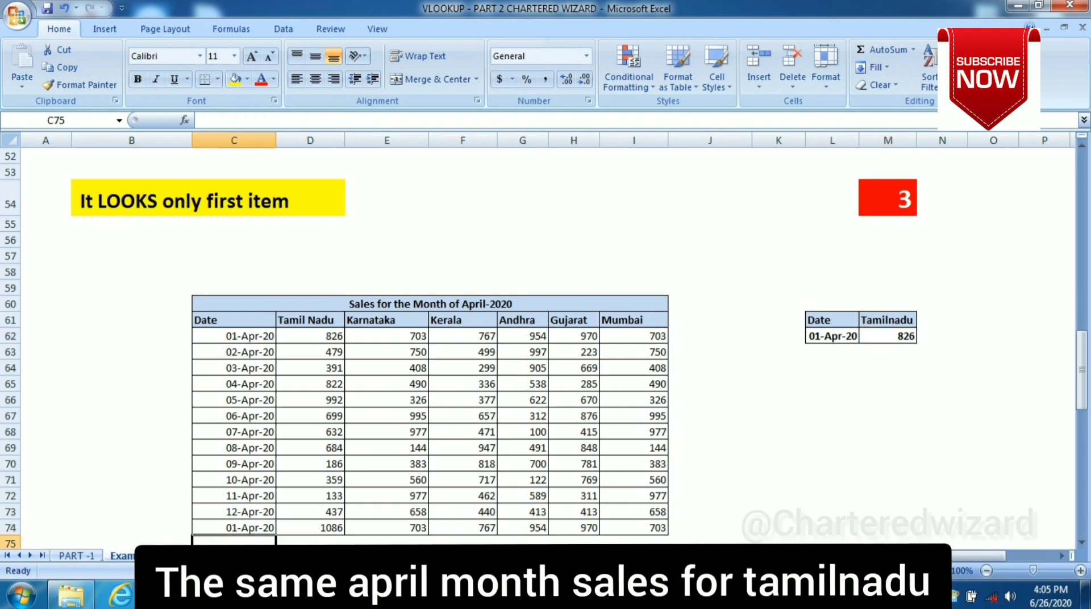
{"action": "left_click", "coordinate": [234, 528]}
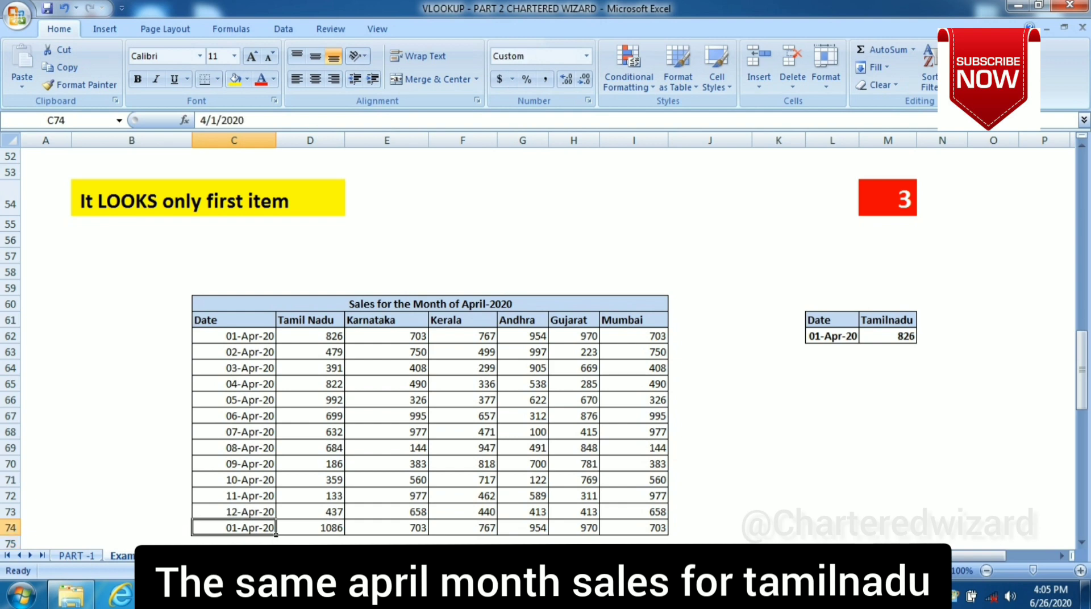
{"action": "left_click", "coordinate": [335, 321]}
{"action": "left_click", "coordinate": [341, 340]}
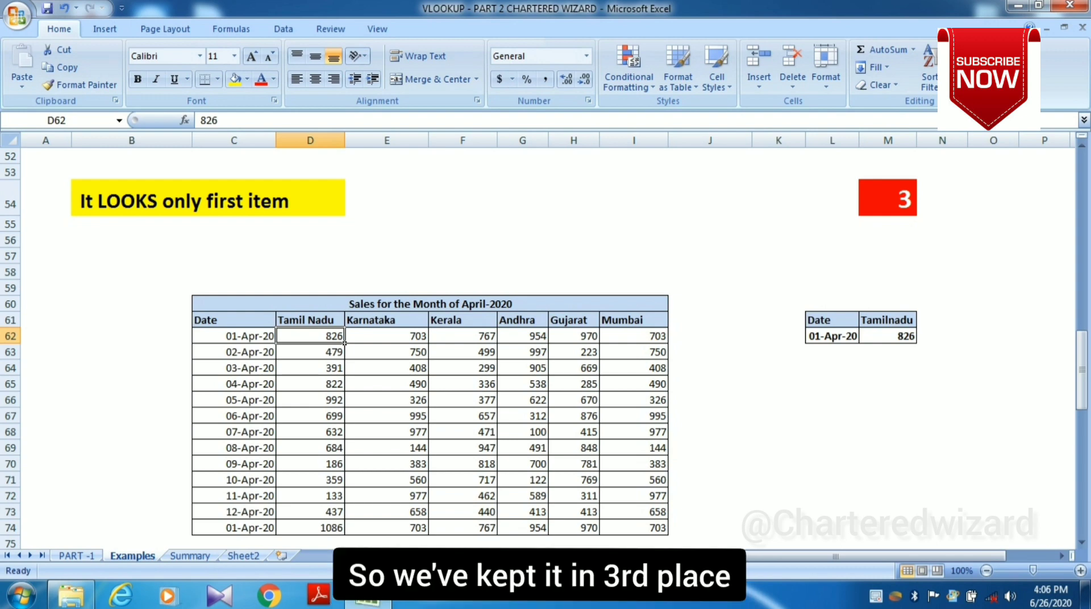
Step: Go to the "Be careful while inserting column" section and examine its sales table and the Date/Kerala lookup cells
{"action": "left_click", "coordinate": [779, 367]}
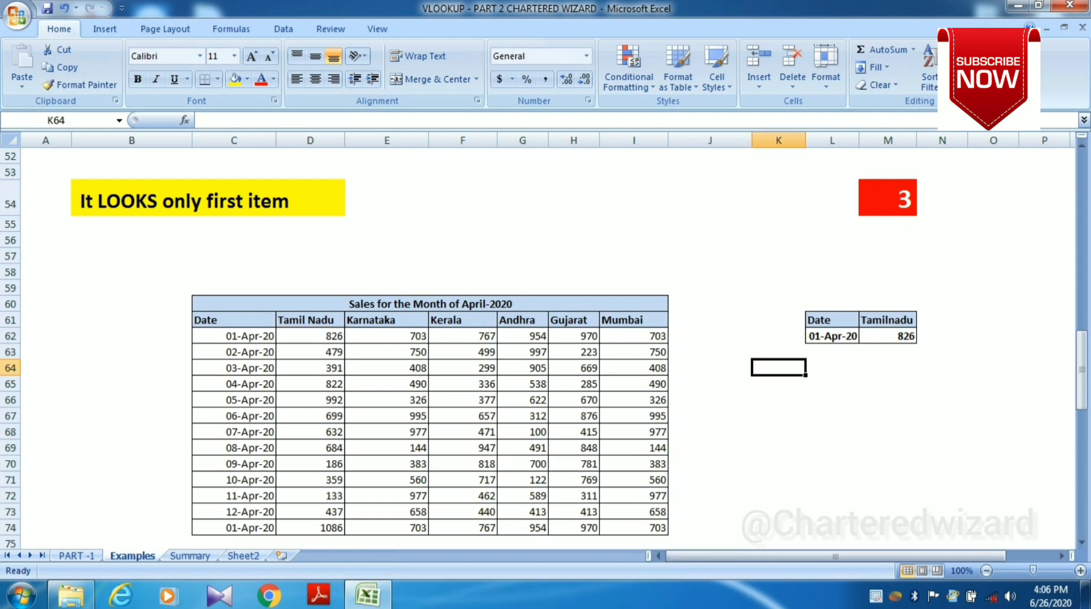
{"action": "key", "text": "Down"}
{"action": "key", "text": "Down"}
{"action": "key", "text": "Down"}
{"action": "key", "text": "Down"}
{"action": "key", "text": "Down"}
{"action": "key", "text": "Down"}
{"action": "key", "text": "Down"}
{"action": "key", "text": "Down"}
{"action": "key", "text": "Down"}
{"action": "key", "text": "Down"}
{"action": "key", "text": "Down"}
{"action": "key", "text": "Down"}
{"action": "key", "text": "Down"}
{"action": "key", "text": "Down"}
{"action": "key", "text": "Down"}
{"action": "key", "text": "Down"}
{"action": "key", "text": "Down"}
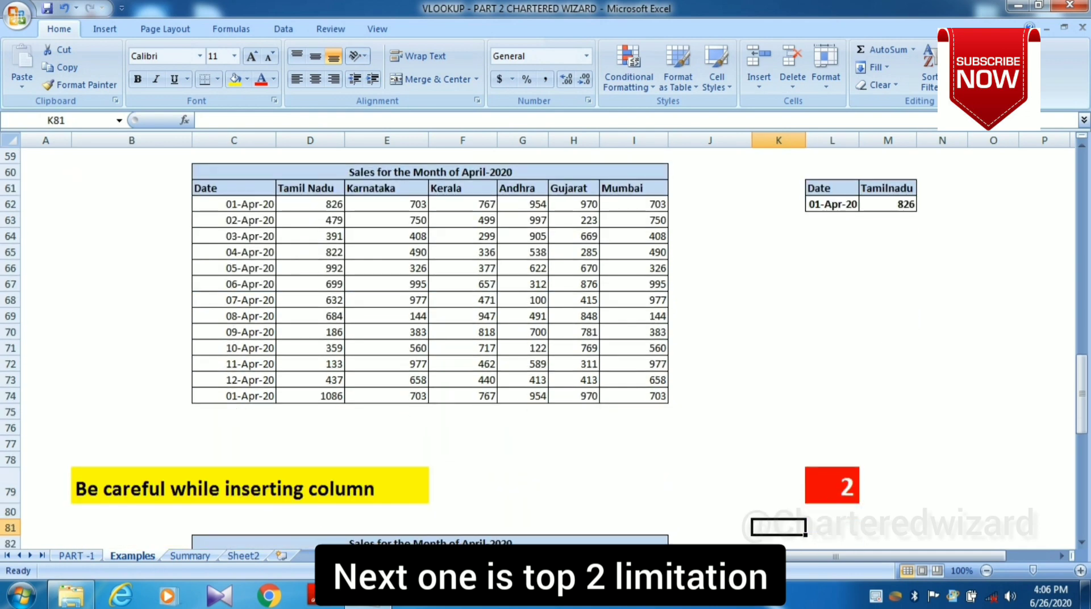
{"action": "key", "text": "Down"}
{"action": "key", "text": "Down"}
{"action": "key", "text": "Down"}
{"action": "key", "text": "Down"}
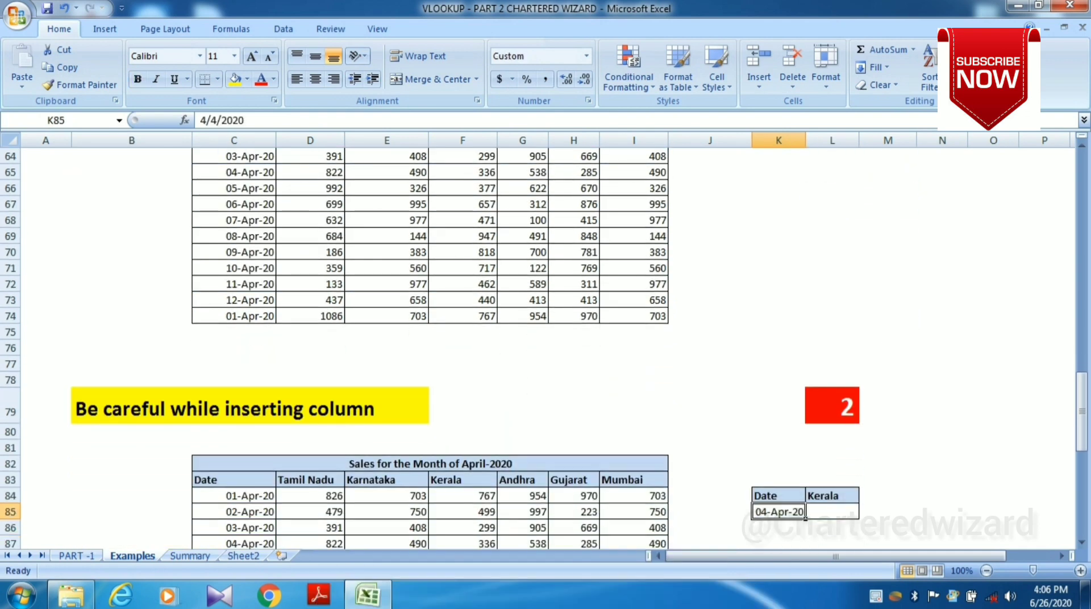
{"action": "key", "text": "Right"}
{"action": "key", "text": "Down"}
{"action": "key", "text": "Down"}
{"action": "key", "text": "Down"}
{"action": "key", "text": "Down"}
{"action": "key", "text": "Down"}
{"action": "key", "text": "Down"}
{"action": "key", "text": "Down"}
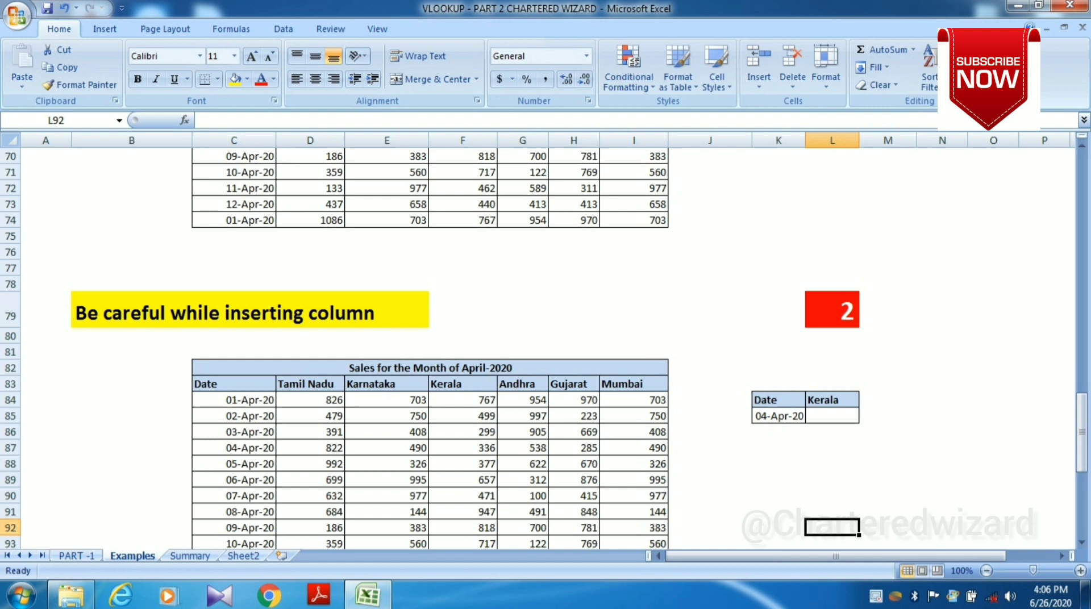
Step: Start a VLOOKUP formula in L85 under Kerala, with the date in K85 as the lookup value
{"action": "left_click", "coordinate": [832, 416]}
{"action": "type", "text": "="}
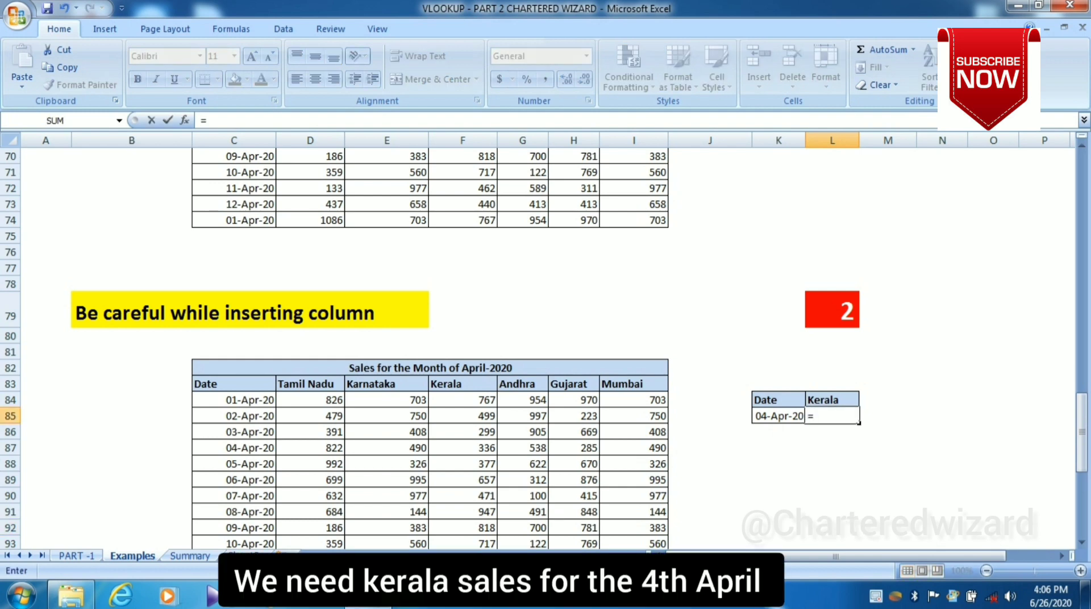
{"action": "type", "text": "vlooku"}
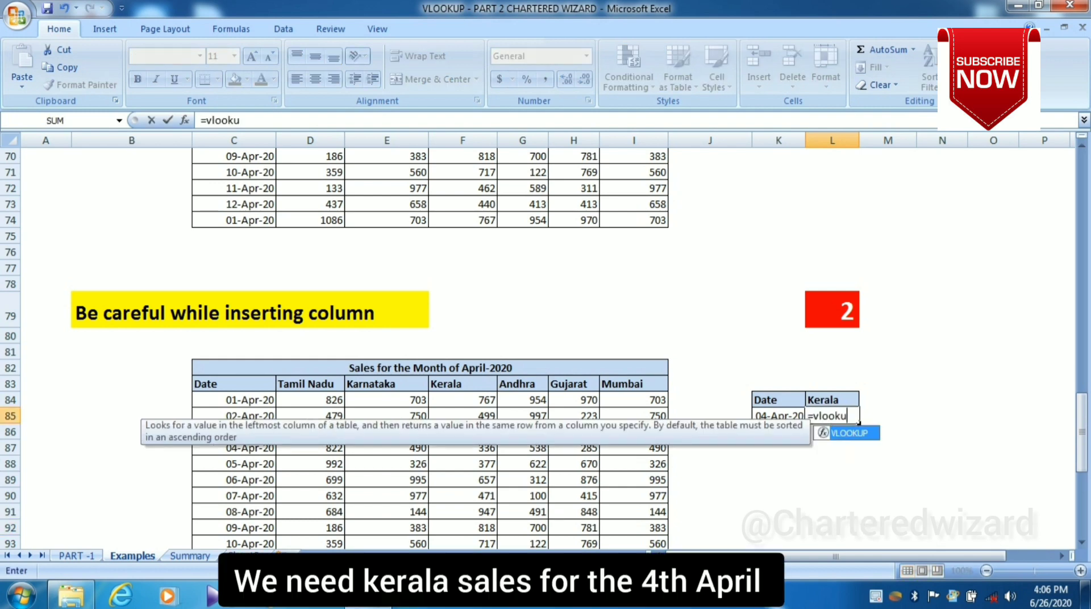
{"action": "type", "text": "p("}
{"action": "key", "text": "Left"}
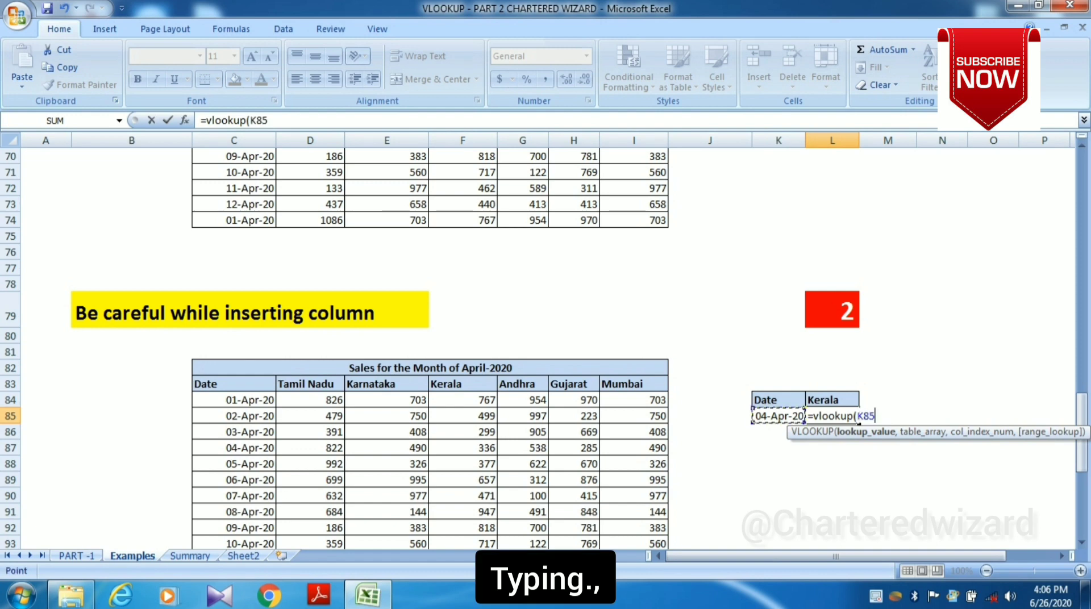
{"action": "type", "text": ","}
Step: Set the L85 VLOOKUP's table array to the Date through Kerala columns as the frozen range $C$84:$F$96
{"action": "key", "text": "Left"}
{"action": "key", "text": "Left"}
{"action": "key", "text": "Left"}
{"action": "key", "text": "Left"}
{"action": "key", "text": "Left"}
{"action": "key", "text": "Left"}
{"action": "key", "text": "Left"}
{"action": "key", "text": "Left"}
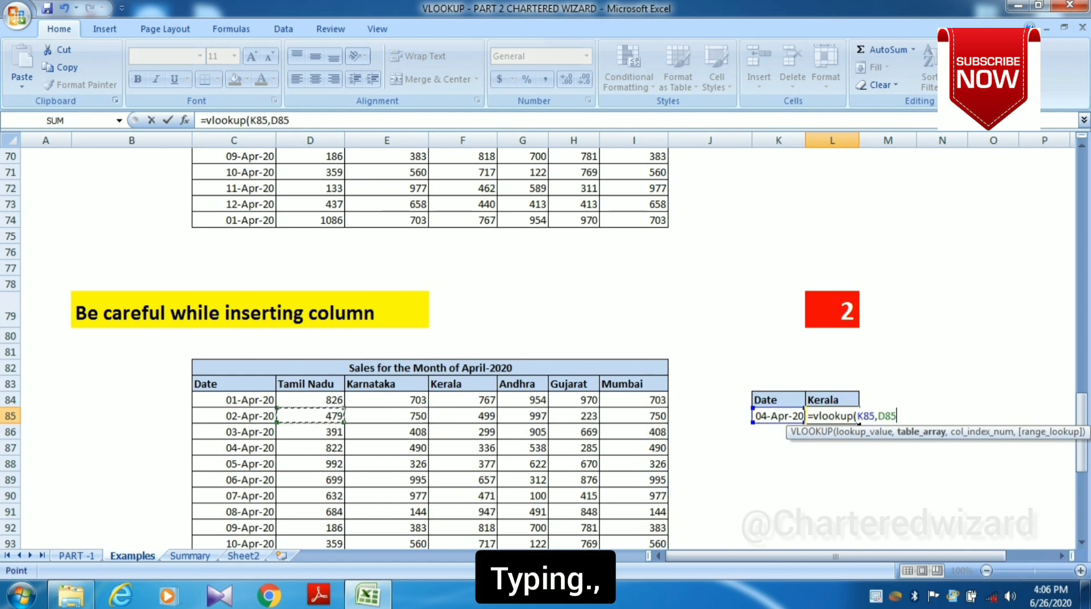
{"action": "key", "text": "Up"}
{"action": "key", "text": "Left"}
{"action": "key", "text": "shift+Right"}
{"action": "key", "text": "shift+Right"}
{"action": "key", "text": "shift+Right"}
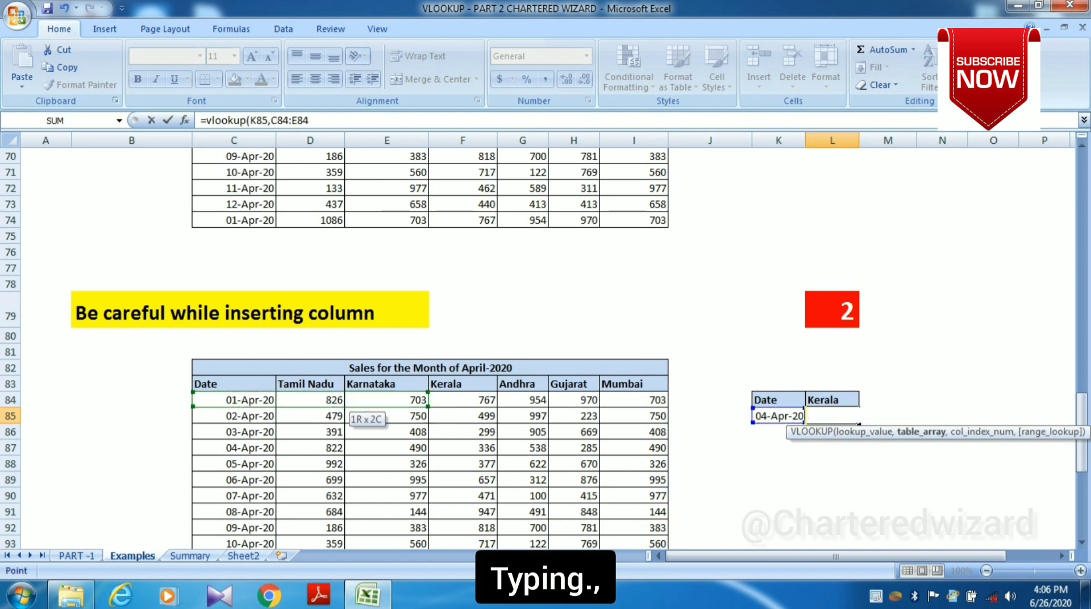
{"action": "key", "text": "shift+Down"}
{"action": "key", "text": "shift+Down"}
{"action": "key", "text": "shift+Down"}
{"action": "key", "text": "shift+Down"}
{"action": "key", "text": "shift+Down"}
{"action": "key", "text": "shift+Down"}
{"action": "key", "text": "shift+Down"}
{"action": "key", "text": "shift+Down"}
{"action": "key", "text": "shift+Down"}
{"action": "key", "text": "shift+Down"}
{"action": "key", "text": "shift+Down"}
{"action": "key", "text": "shift+Down"}
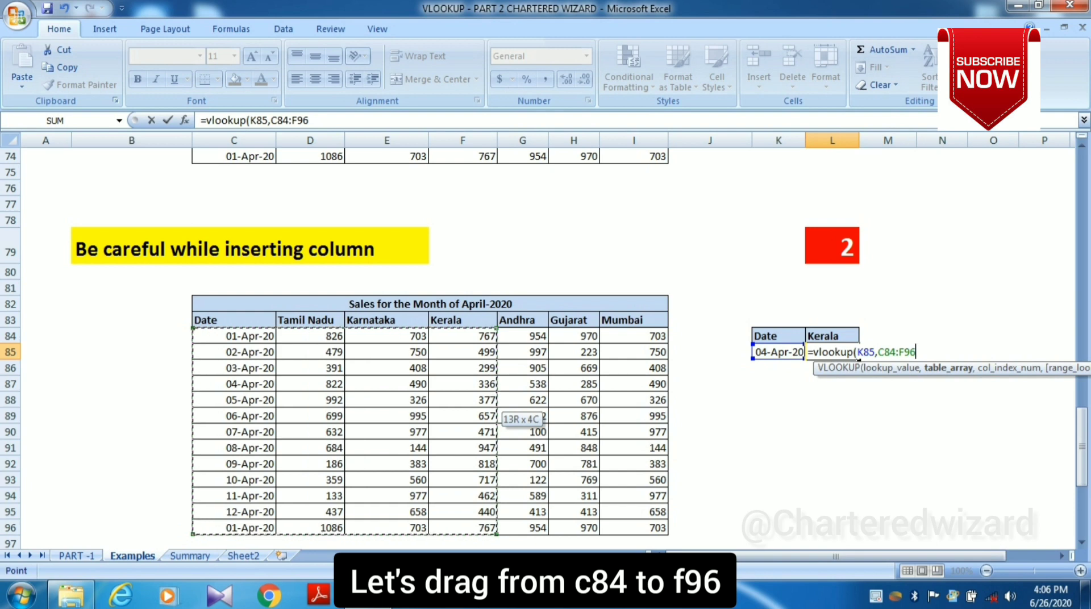
{"action": "key", "text": "F4"}
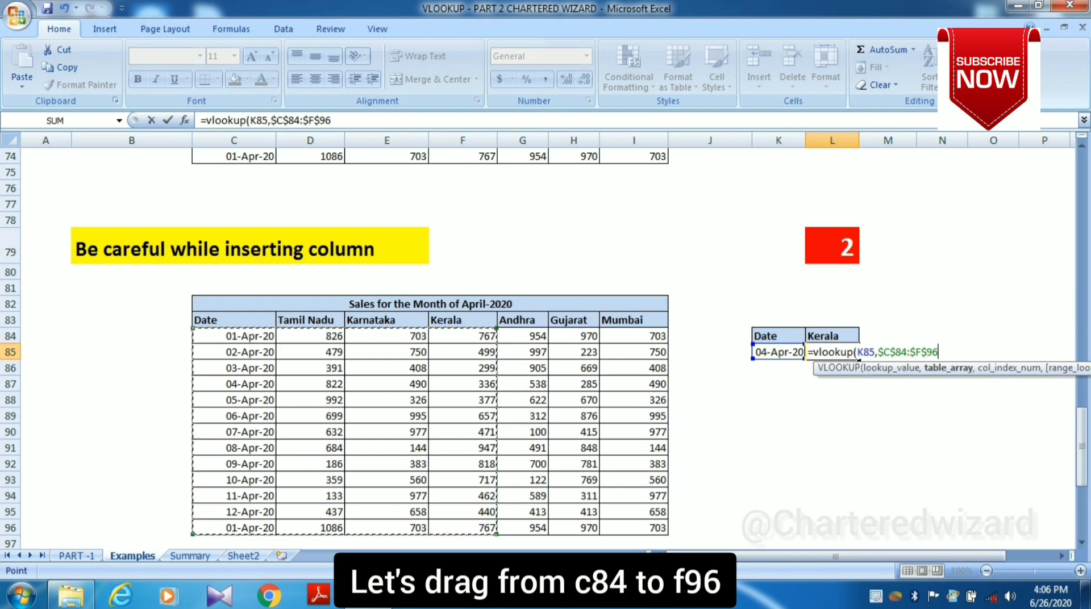
Step: Complete the L85 VLOOKUP with column index 4 and range lookup 0
{"action": "type", "text": ","}
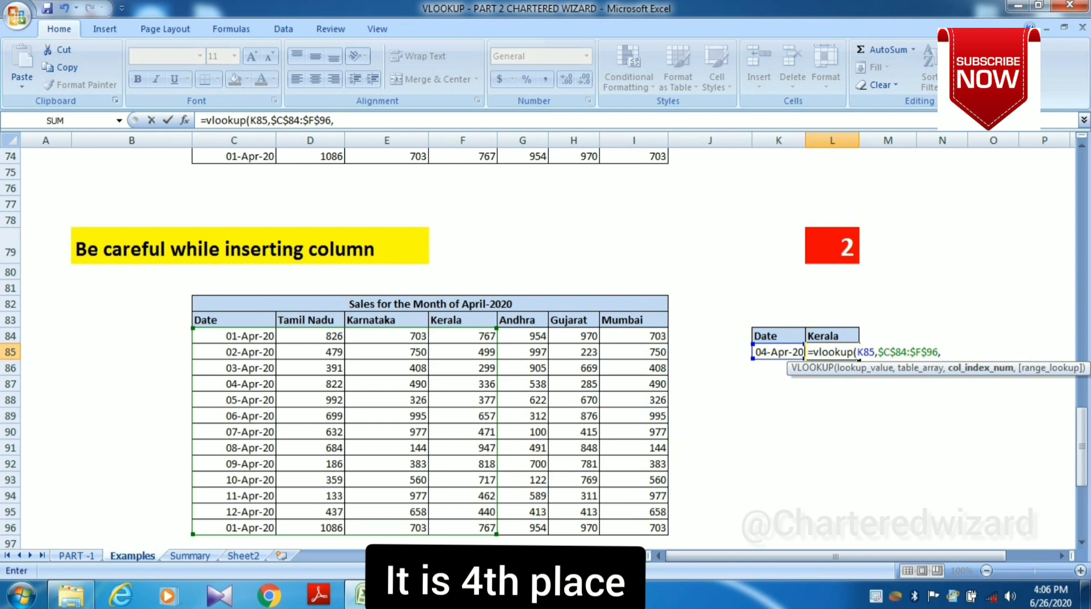
{"action": "type", "text": "4,"}
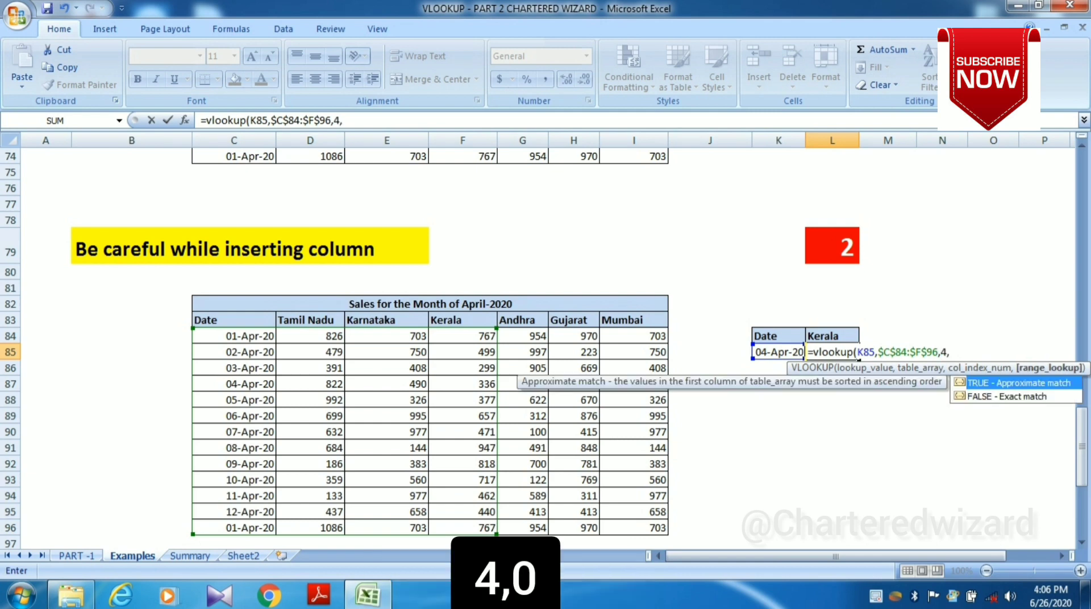
{"action": "type", "text": "0)"}
{"action": "key", "text": "Return"}
{"action": "left_click", "coordinate": [846, 349]}
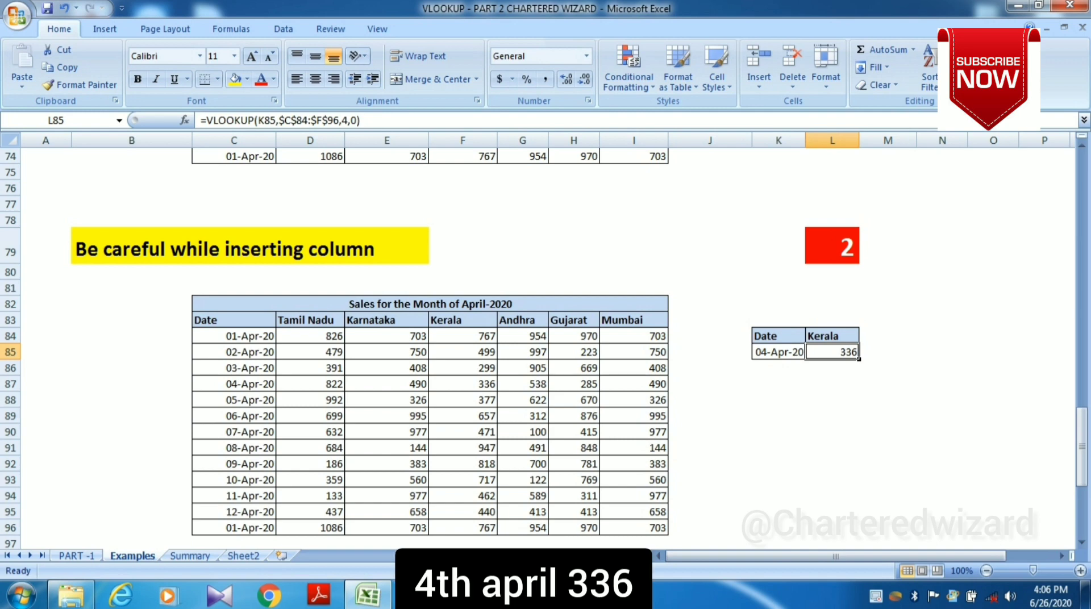
Step: Check the 04-Apr-20 Kerala value in F87 and insert a sheet column between Karnataka and Kerala
{"action": "left_click", "coordinate": [462, 384]}
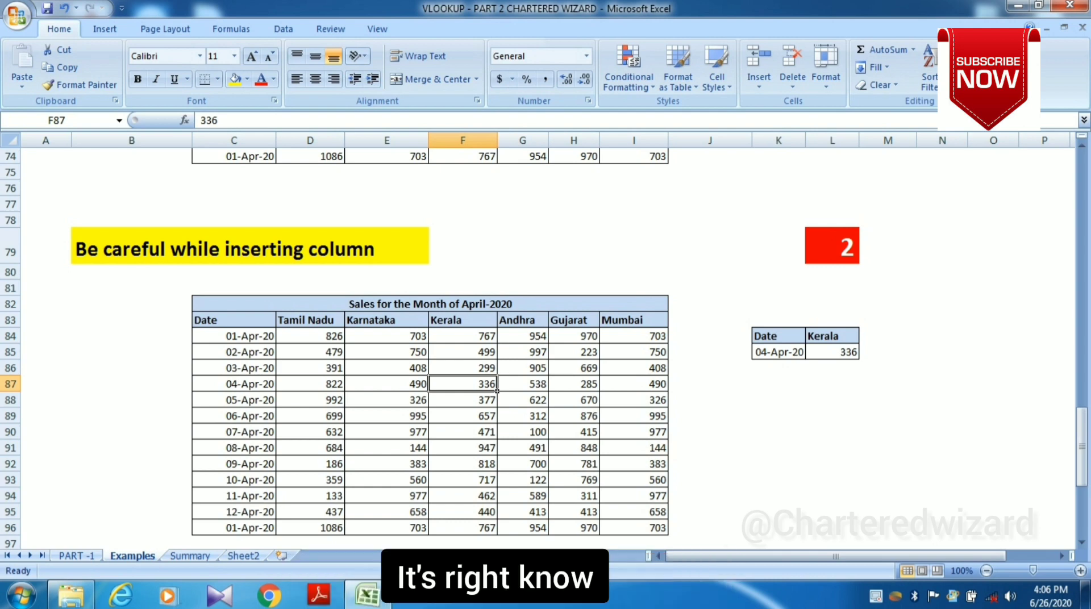
{"action": "key", "text": "alt+h"}
{"action": "key", "text": "i"}
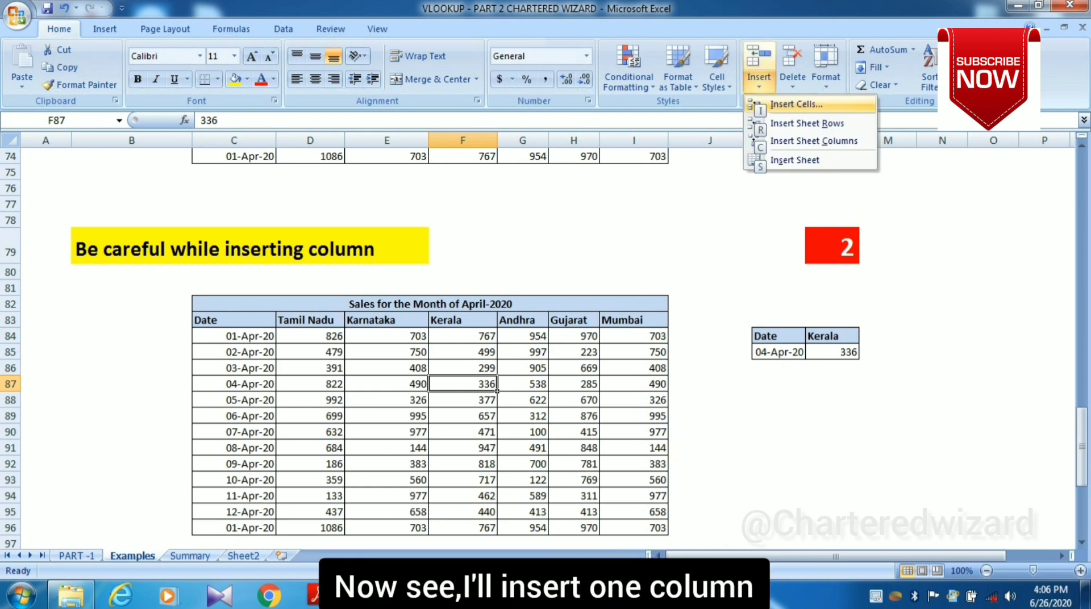
{"action": "key", "text": "c"}
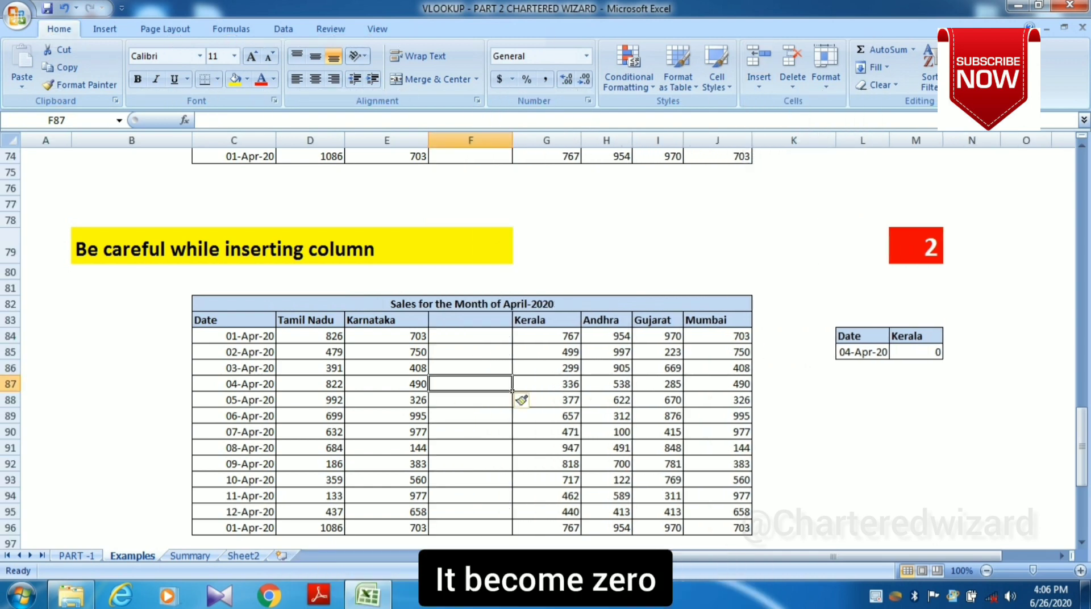
Step: Review the arguments of the Kerala VLOOKUP in M85 and set its column index number to 5
{"action": "left_click", "coordinate": [915, 353]}
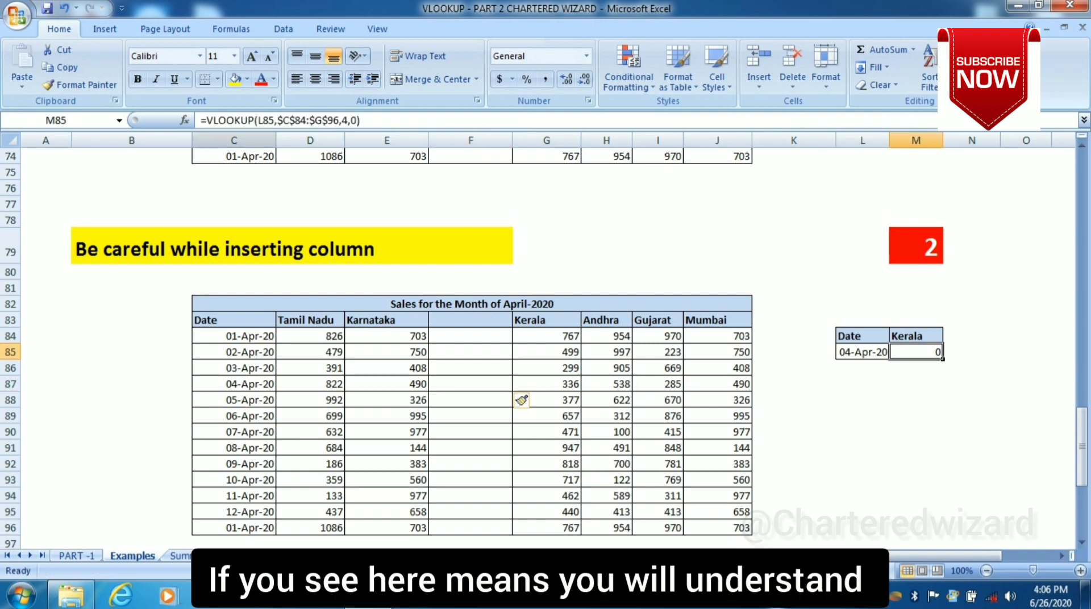
{"action": "left_click", "coordinate": [185, 120]}
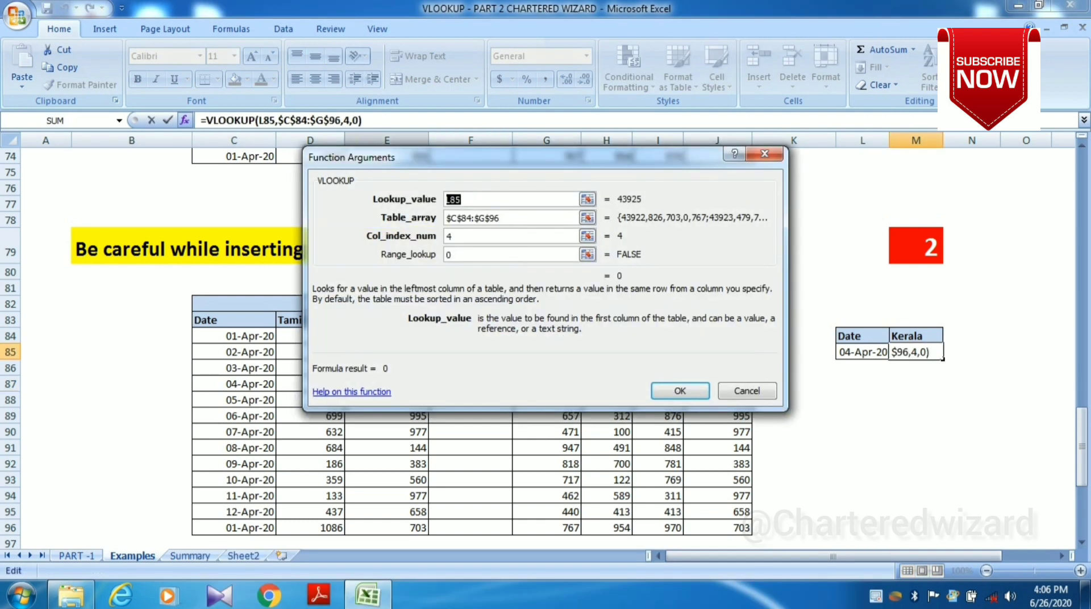
{"action": "left_click", "coordinate": [485, 217]}
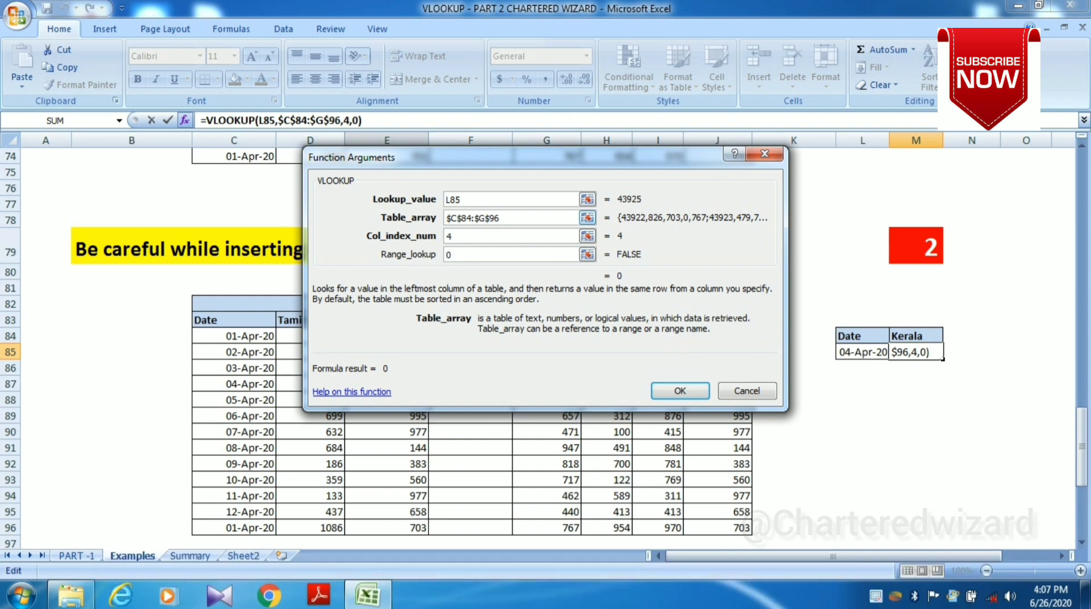
{"action": "left_click", "coordinate": [456, 236]}
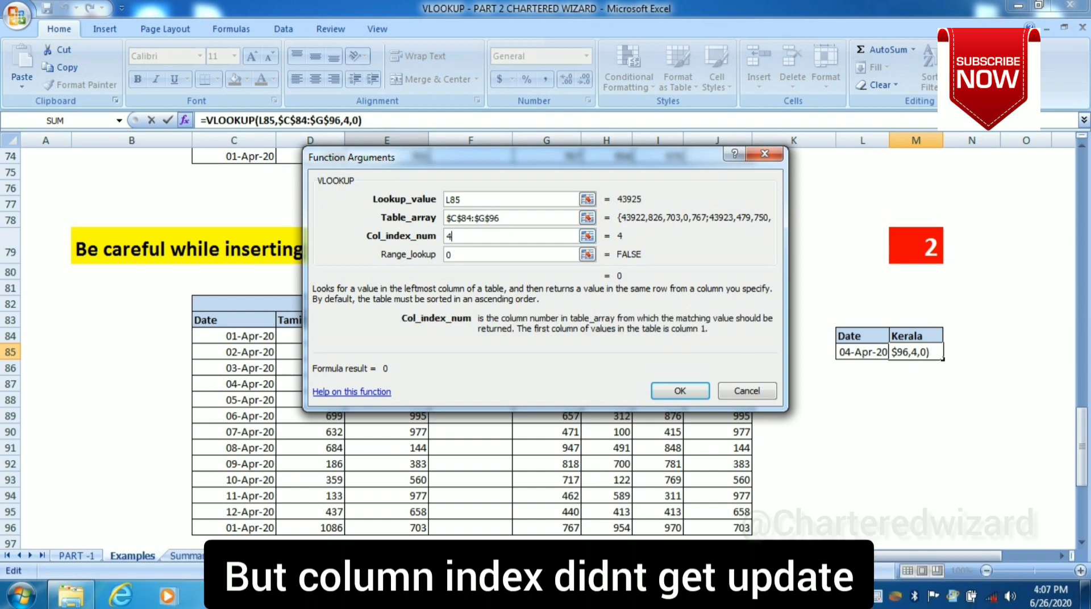
{"action": "key", "text": "BackSpace"}
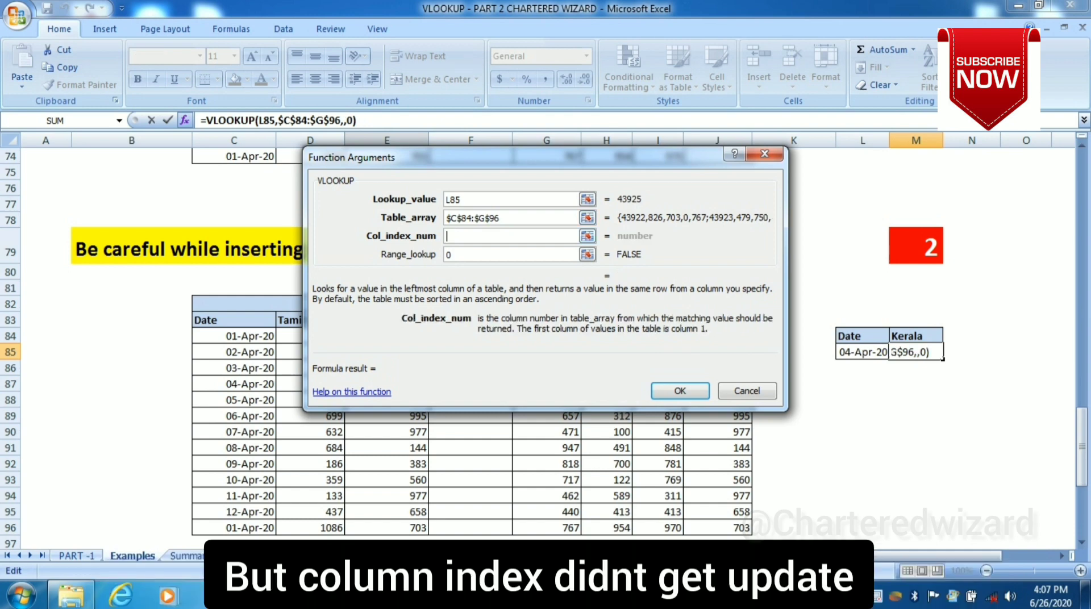
{"action": "type", "text": "5"}
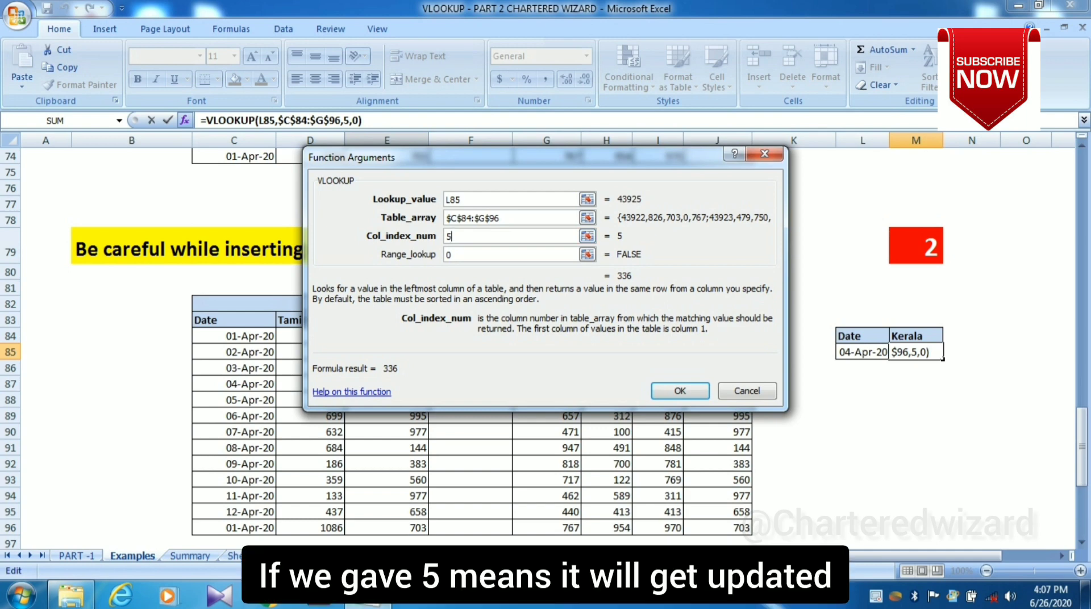
{"action": "left_click", "coordinate": [680, 391]}
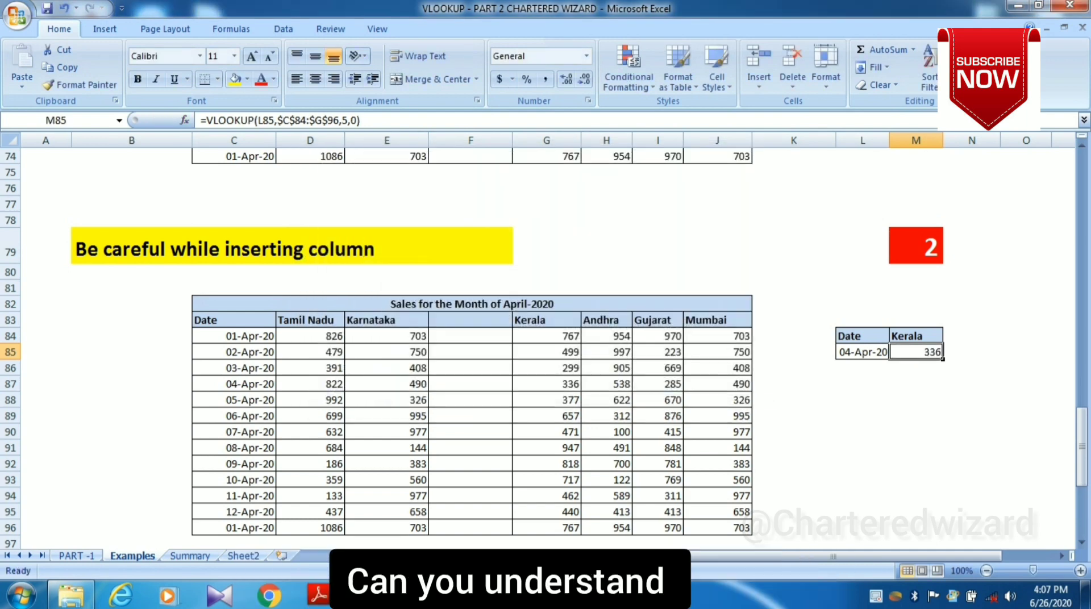
{"action": "left_click", "coordinate": [916, 368]}
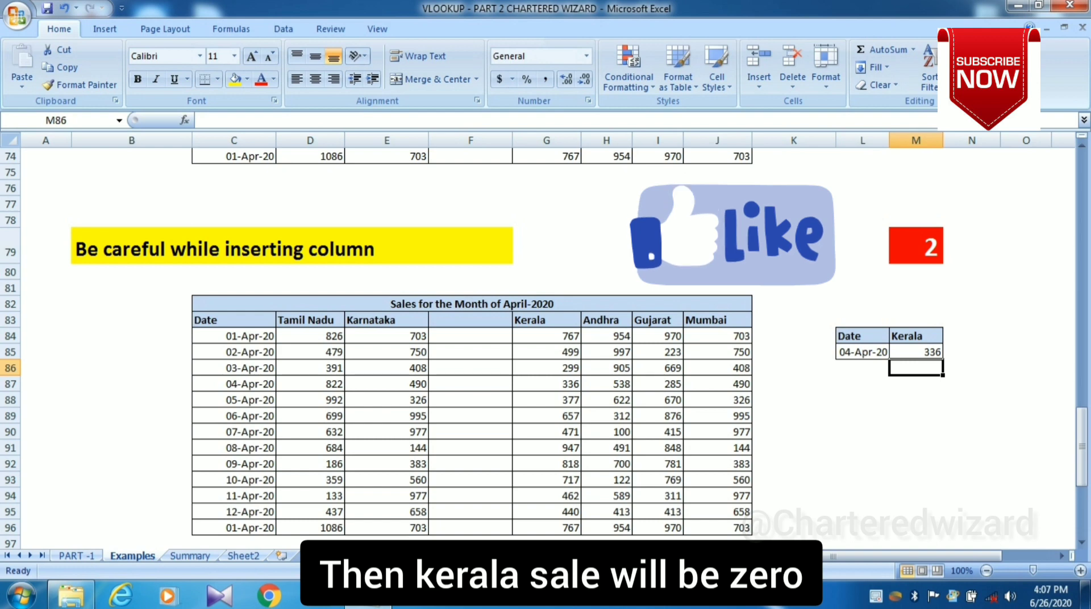
Step: Examine the two Number and Ends with tables in the "Format Should be Same!!!" section further down the sheet
{"action": "key", "text": "Left"}
{"action": "key", "text": "Down"}
{"action": "key", "text": "Down"}
{"action": "key", "text": "Down"}
{"action": "key", "text": "Down"}
{"action": "key", "text": "Down"}
{"action": "key", "text": "Down"}
{"action": "key", "text": "Down"}
{"action": "key", "text": "Down"}
{"action": "key", "text": "Down"}
{"action": "key", "text": "Down"}
{"action": "key", "text": "Down"}
{"action": "key", "text": "Down"}
{"action": "key", "text": "Down"}
{"action": "key", "text": "Down"}
{"action": "key", "text": "Down"}
{"action": "key", "text": "Down"}
{"action": "key", "text": "Down"}
{"action": "key", "text": "Down"}
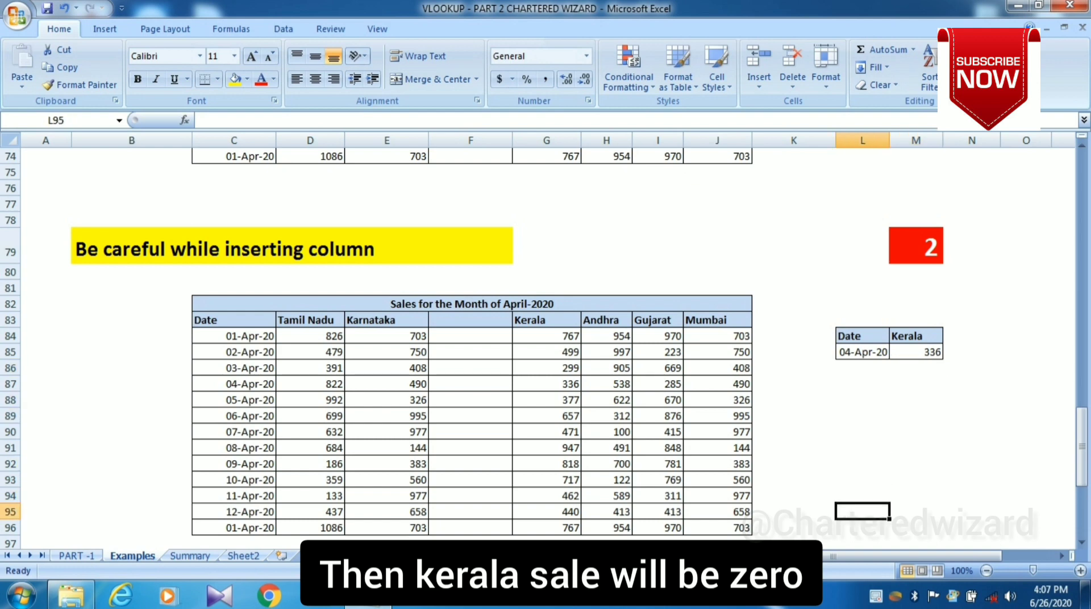
{"action": "key", "text": "Down"}
{"action": "key", "text": "Down"}
{"action": "key", "text": "Down"}
{"action": "key", "text": "Down"}
{"action": "key", "text": "Down"}
{"action": "key", "text": "Down"}
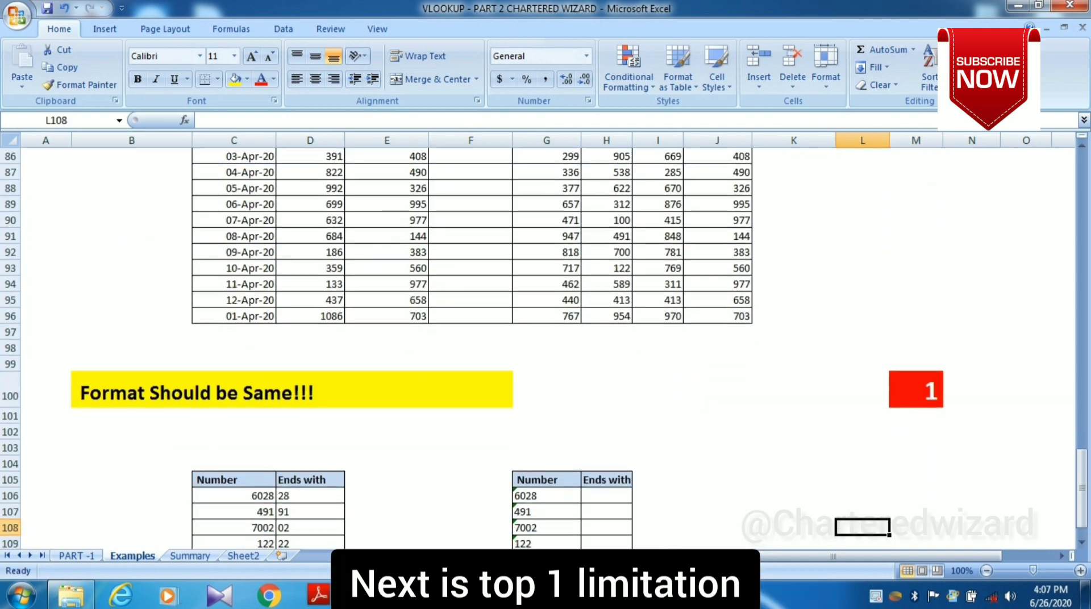
{"action": "key", "text": "Down"}
{"action": "key", "text": "Down"}
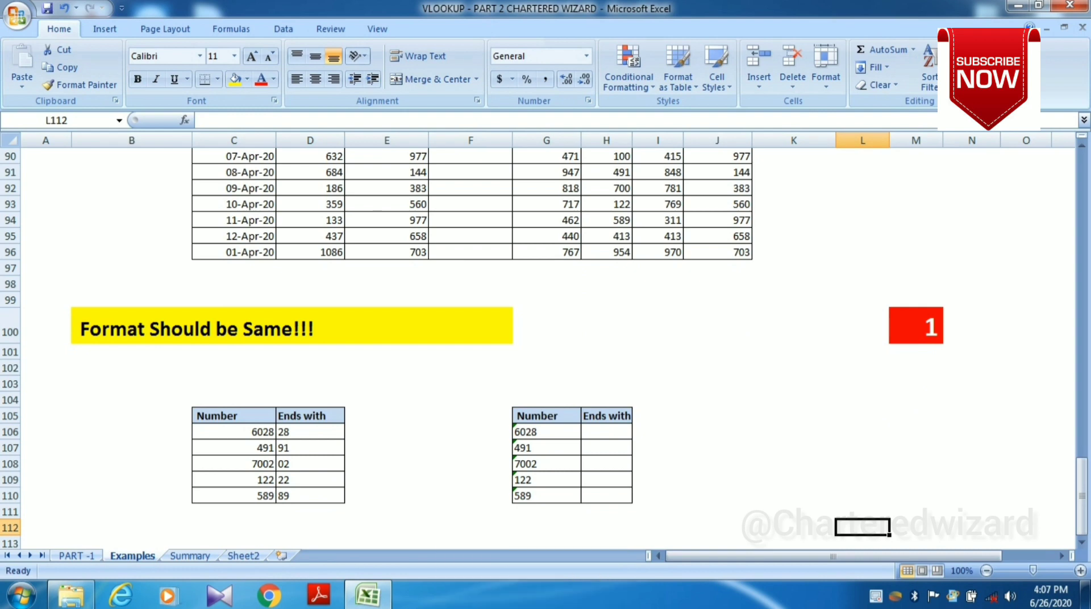
Step: Start a VLOOKUP formula in H106 under Ends with, using the number in G106 as the lookup value
{"action": "left_click", "coordinate": [606, 432]}
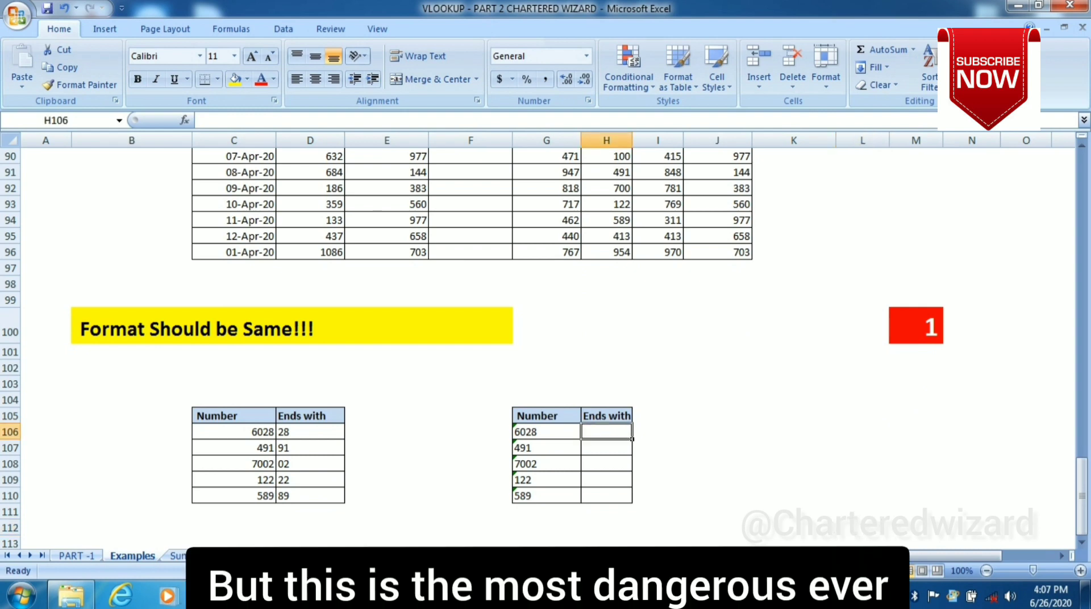
{"action": "type", "text": "="}
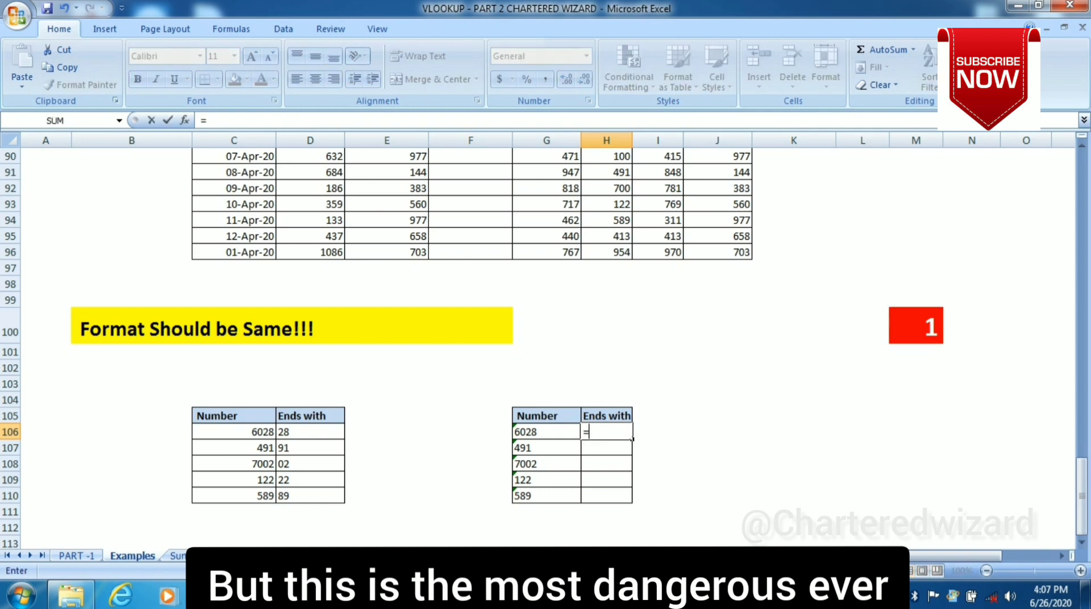
{"action": "type", "text": "vlo"}
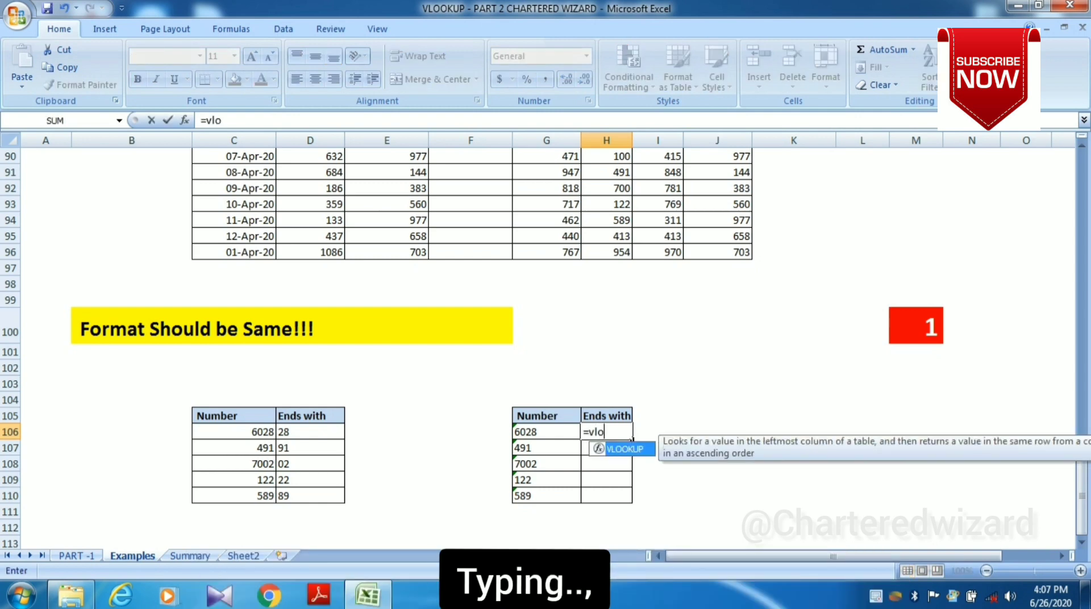
{"action": "type", "text": "okup("}
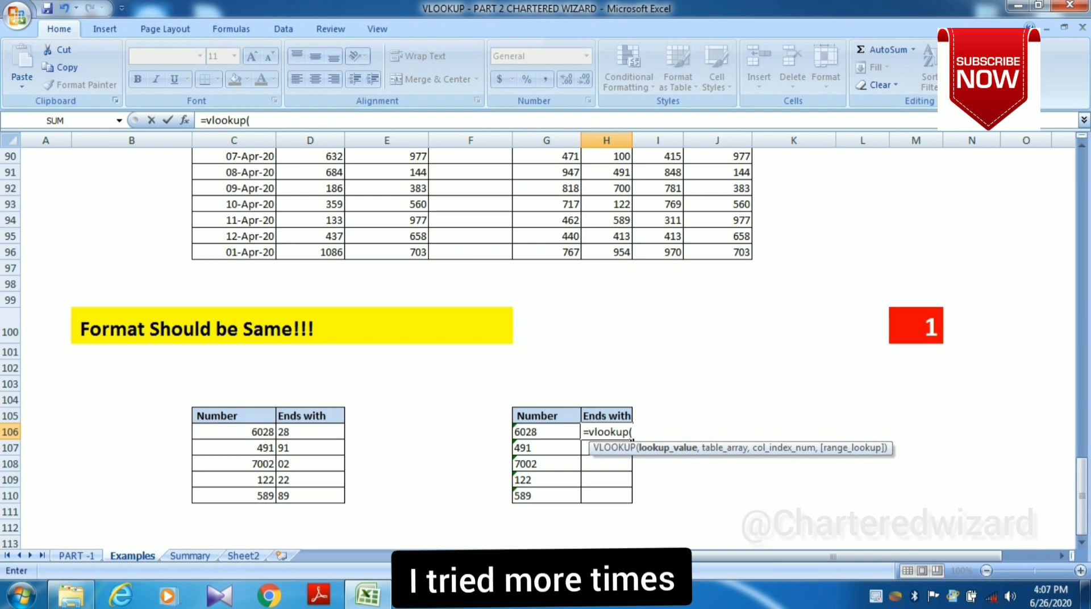
{"action": "key", "text": "Left"}
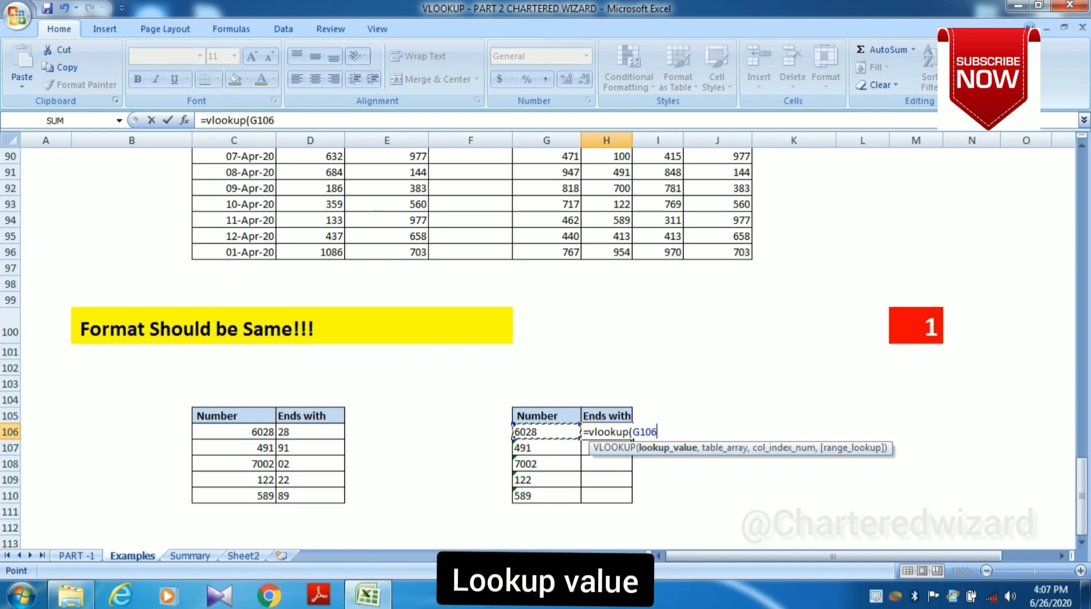
{"action": "type", "text": ","}
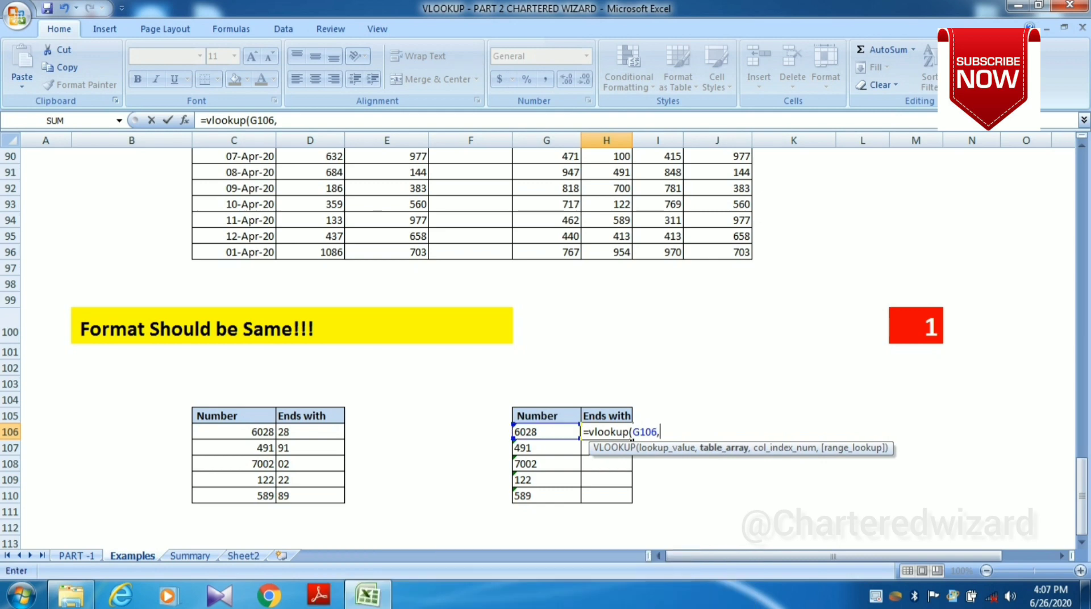
Step: Set the H106 VLOOKUP's table array to the Number and Ends with data as the frozen range $C$106:$D$110
{"action": "left_click", "coordinate": [233, 431]}
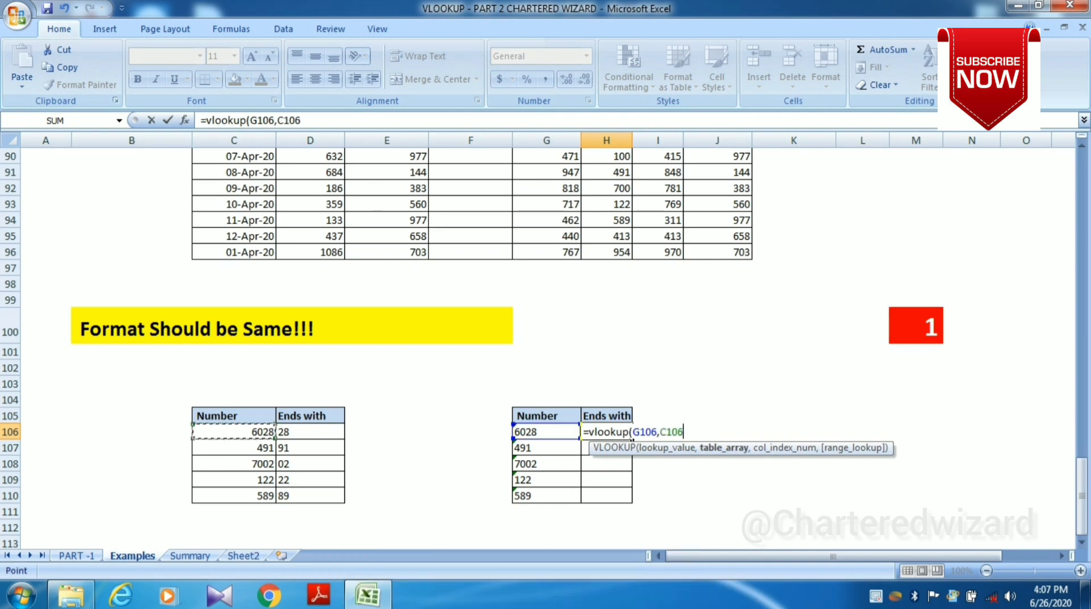
{"action": "left_click_drag", "start_coordinate": [233, 432], "coordinate": [341, 500]}
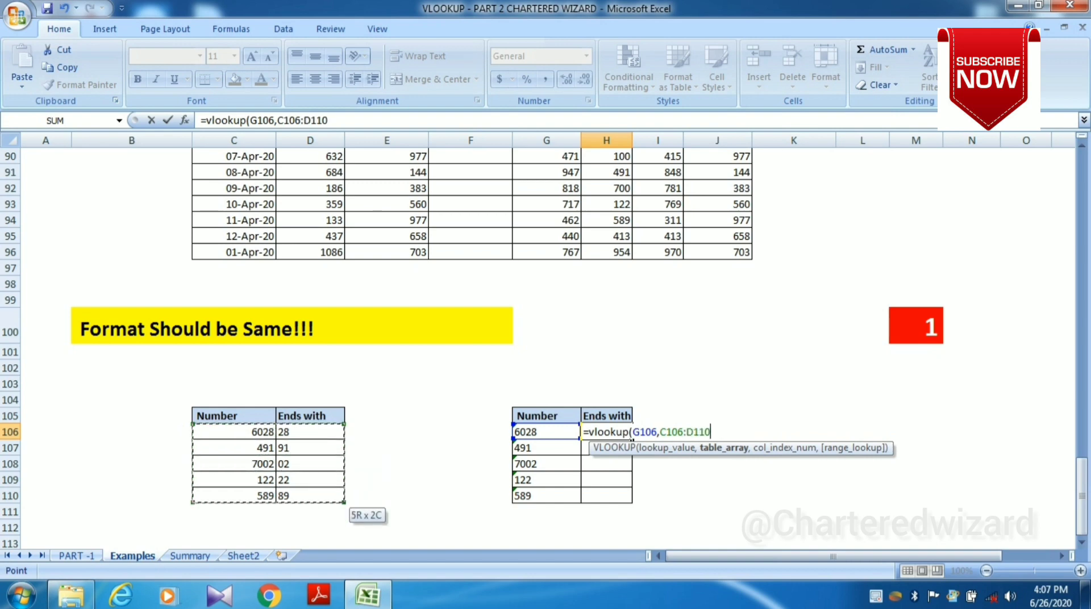
{"action": "key", "text": "F4"}
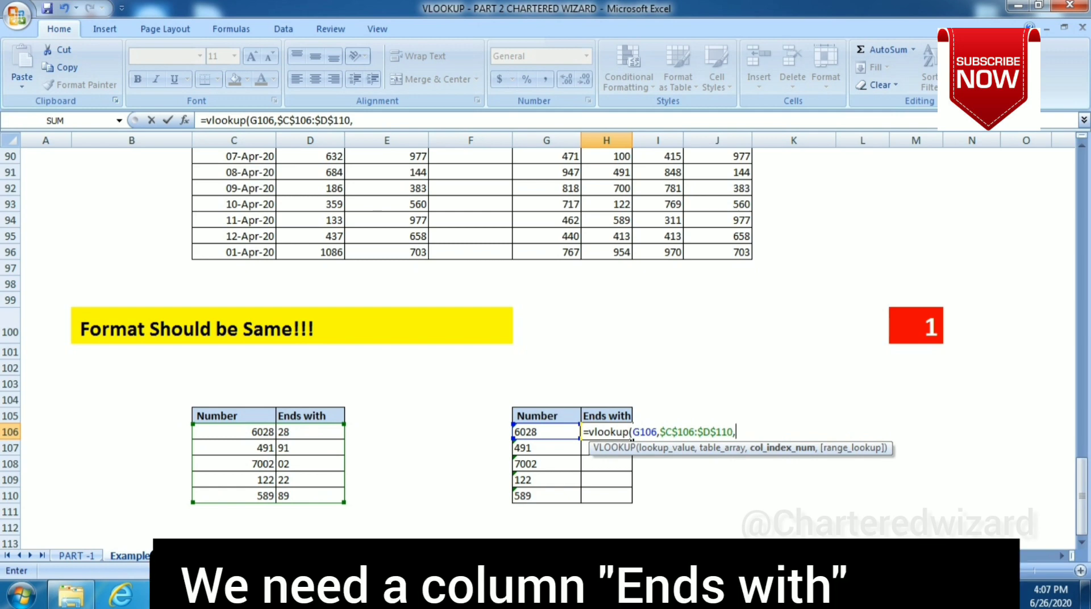
Step: Complete the H106 VLOOKUP with column index 2 and range lookup 0, and fill it down to H110
{"action": "type", "text": "2,"}
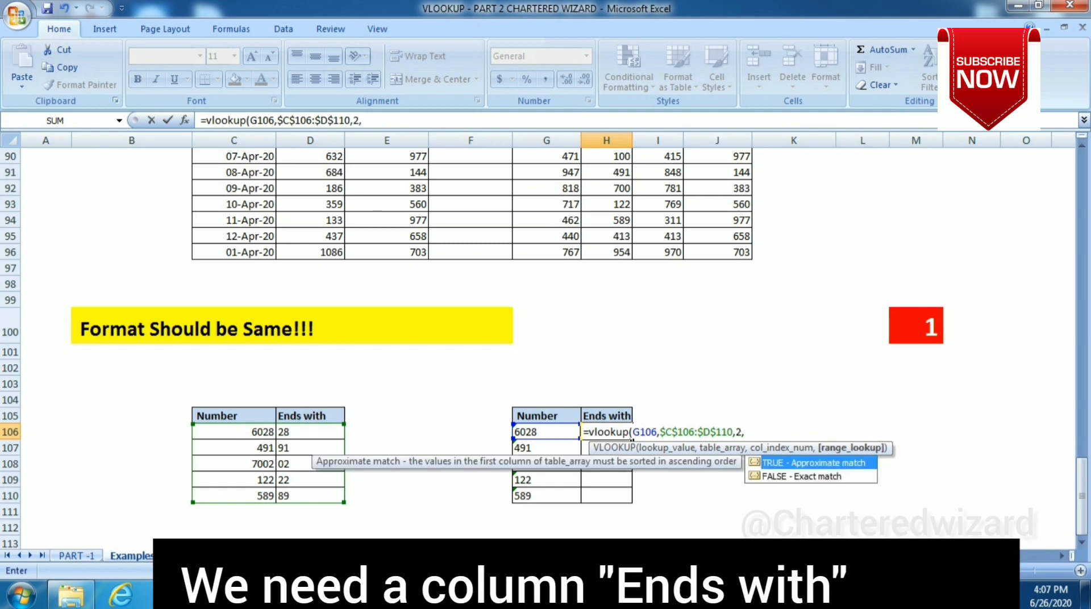
{"action": "type", "text": "0)"}
{"action": "key", "text": "Return"}
{"action": "key", "text": "Up"}
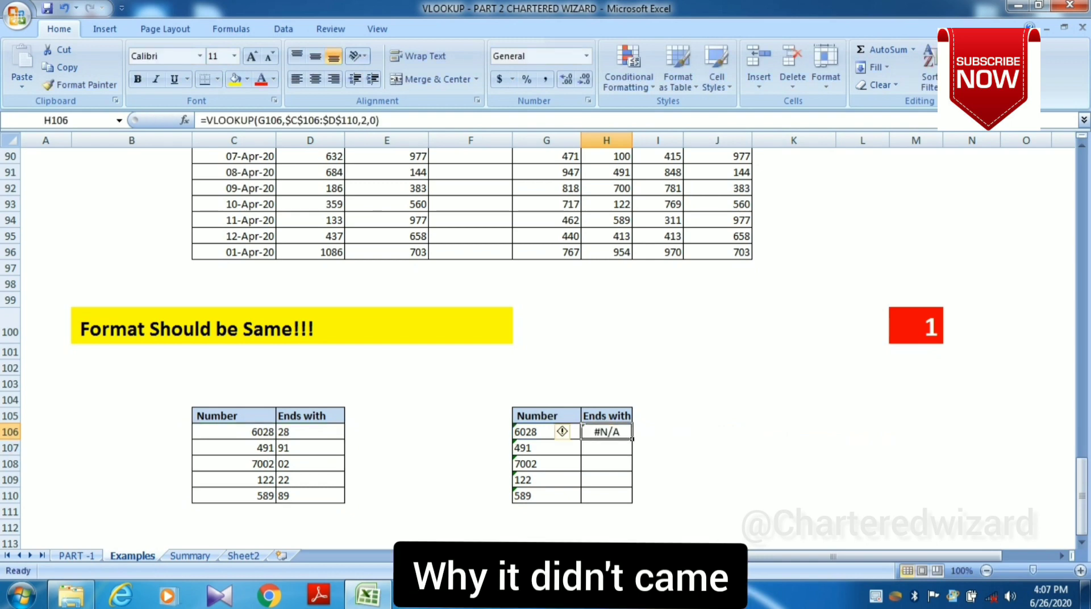
{"action": "left_click_drag", "start_coordinate": [632, 439], "coordinate": [632, 503]}
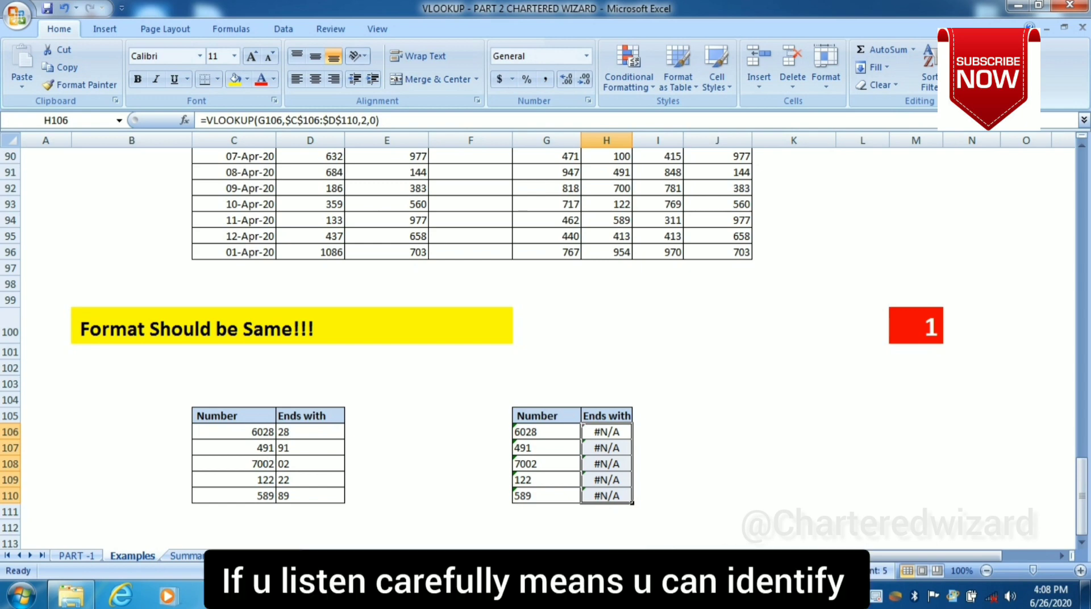
Step: Compare the number formats of C106 and G106, and convert the text-stored values in G106:G110 to numbers
{"action": "left_click", "coordinate": [267, 433]}
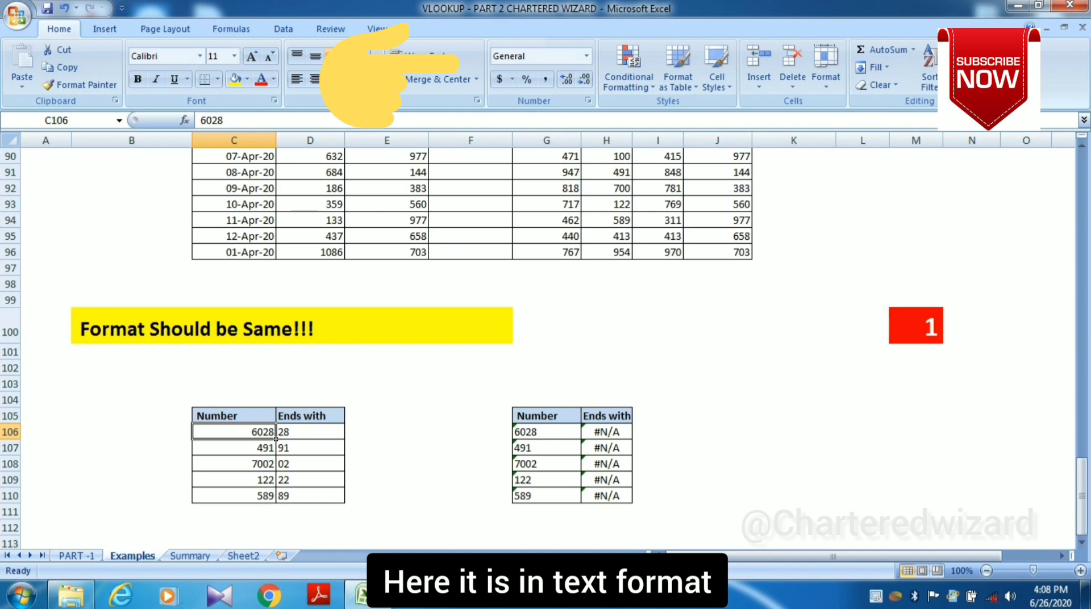
{"action": "left_click", "coordinate": [579, 436]}
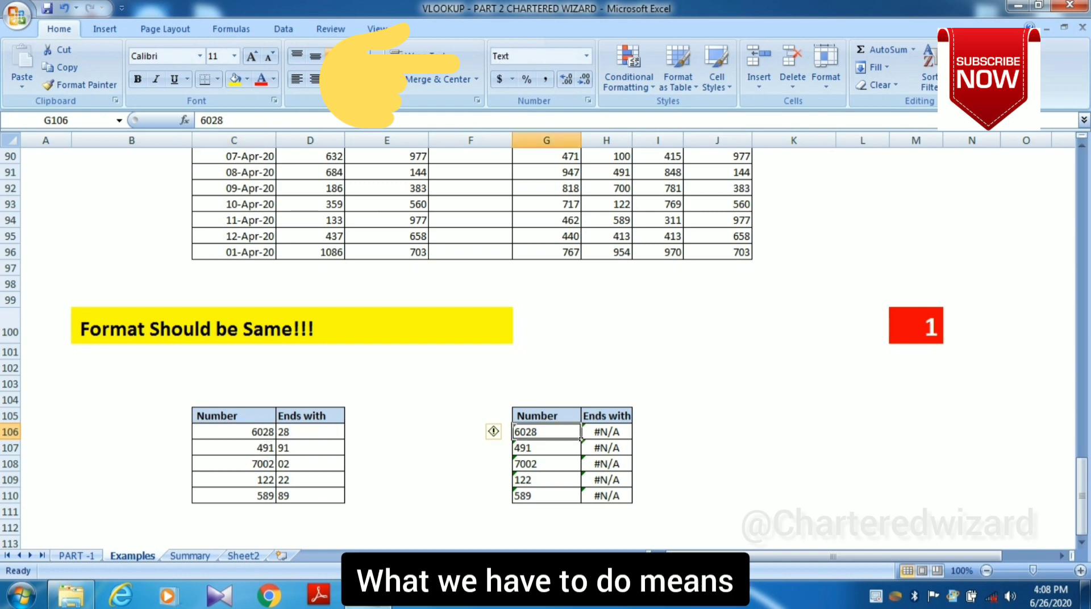
{"action": "left_click_drag", "start_coordinate": [581, 438], "coordinate": [581, 502]}
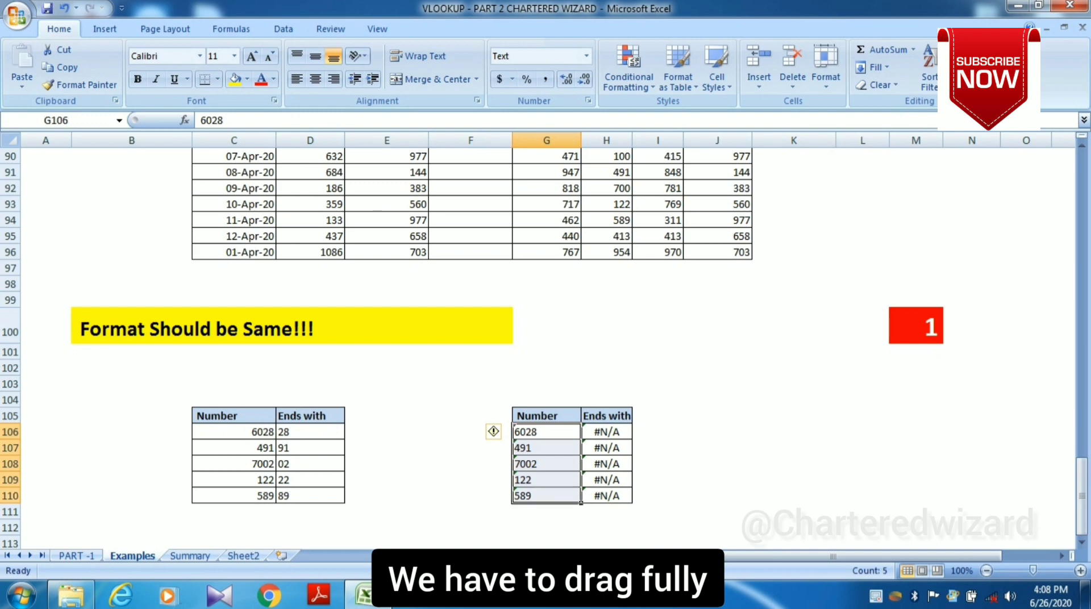
{"action": "left_click", "coordinate": [495, 432]}
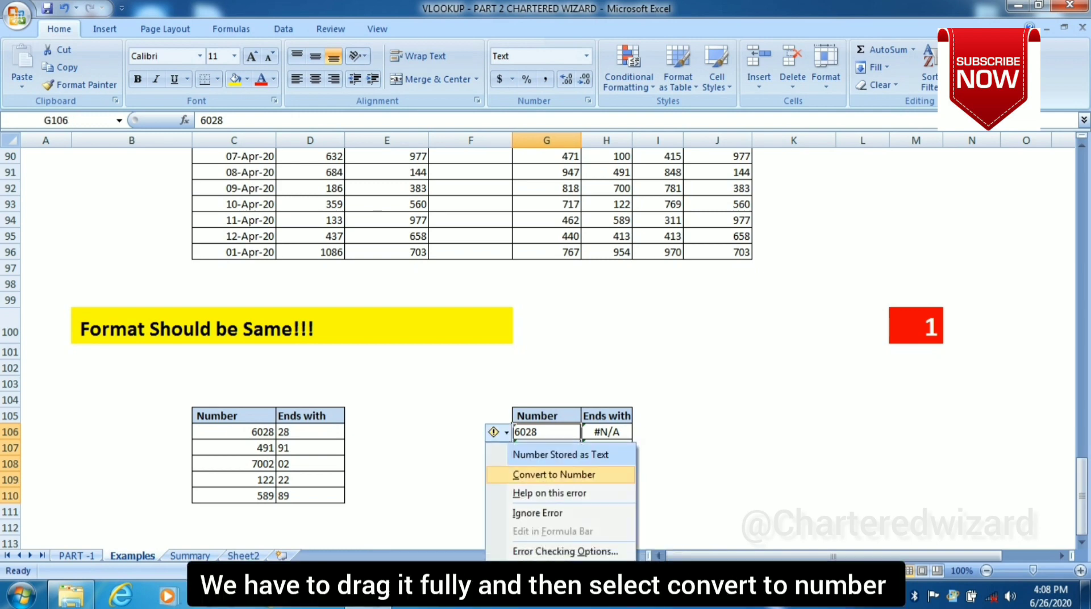
{"action": "left_click", "coordinate": [554, 475]}
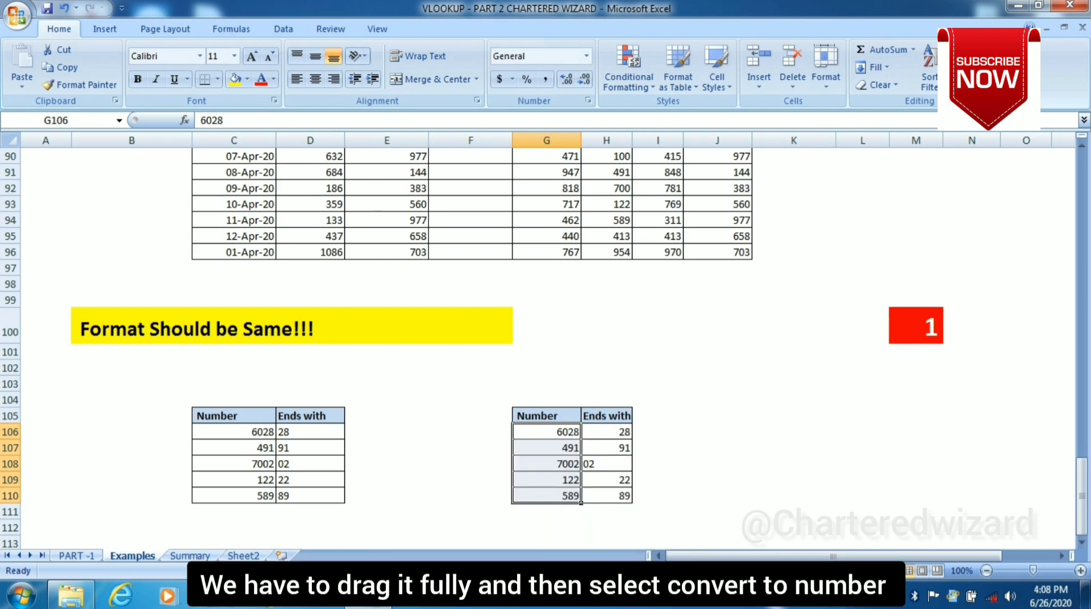
{"action": "left_click", "coordinate": [658, 464]}
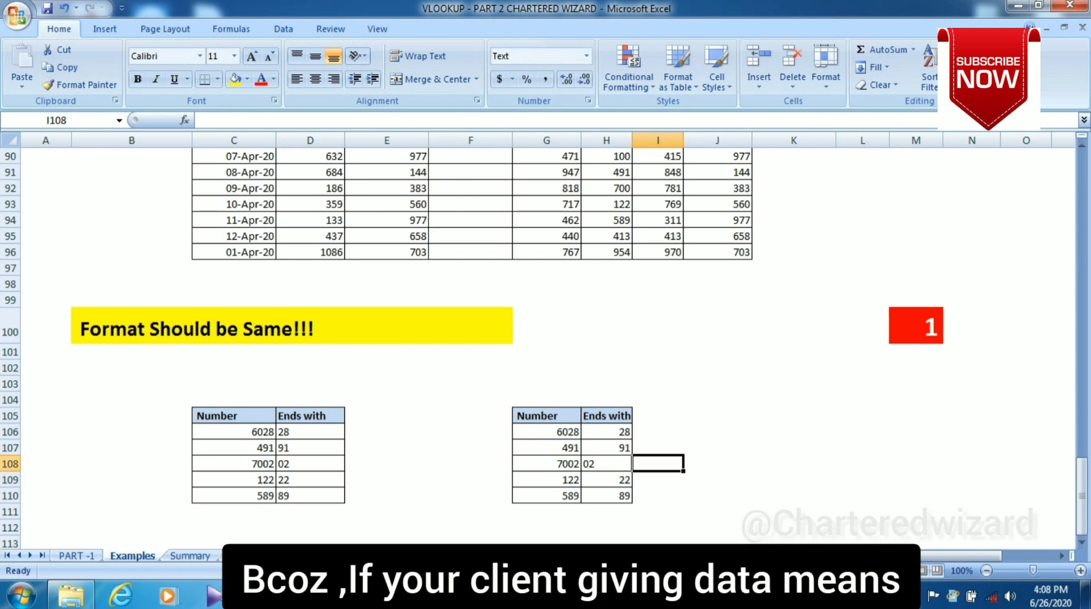
{"action": "left_click", "coordinate": [578, 450]}
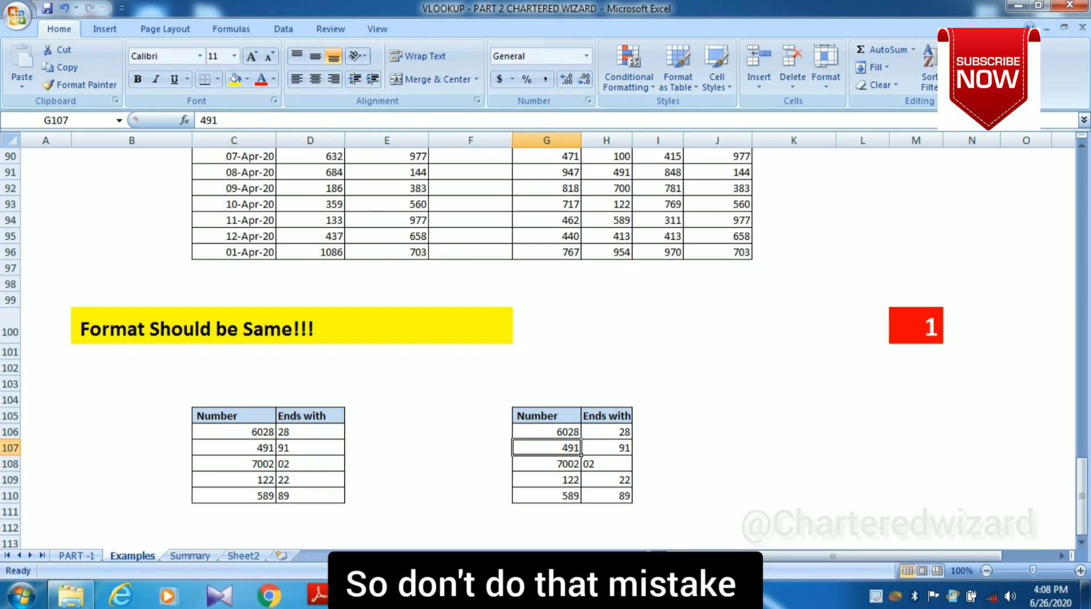
{"action": "left_click", "coordinate": [916, 326]}
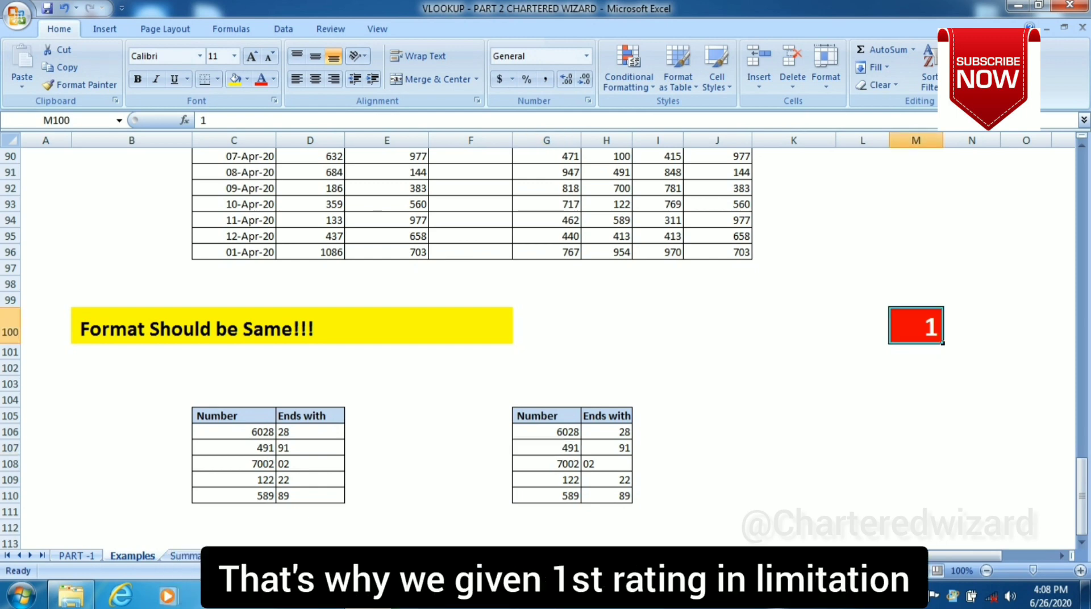